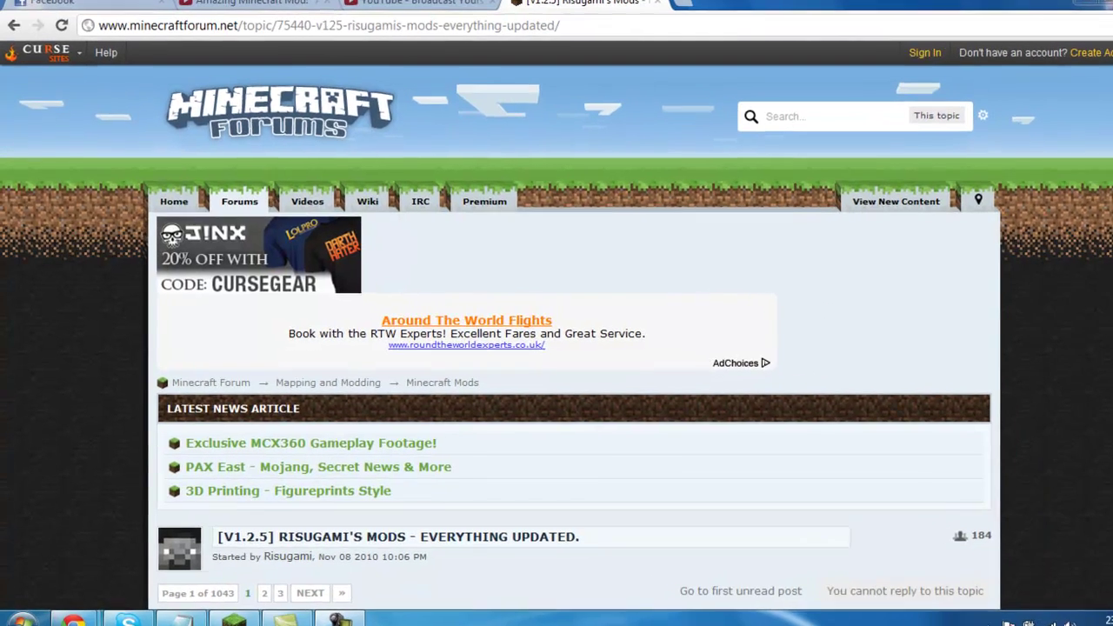
Find the Shelf 1.2.5 mod in the Risugami's Mods forum post and open its Adfly download
scroll(1110, 94, down, 1)
scroll(585, 330, down, 9)
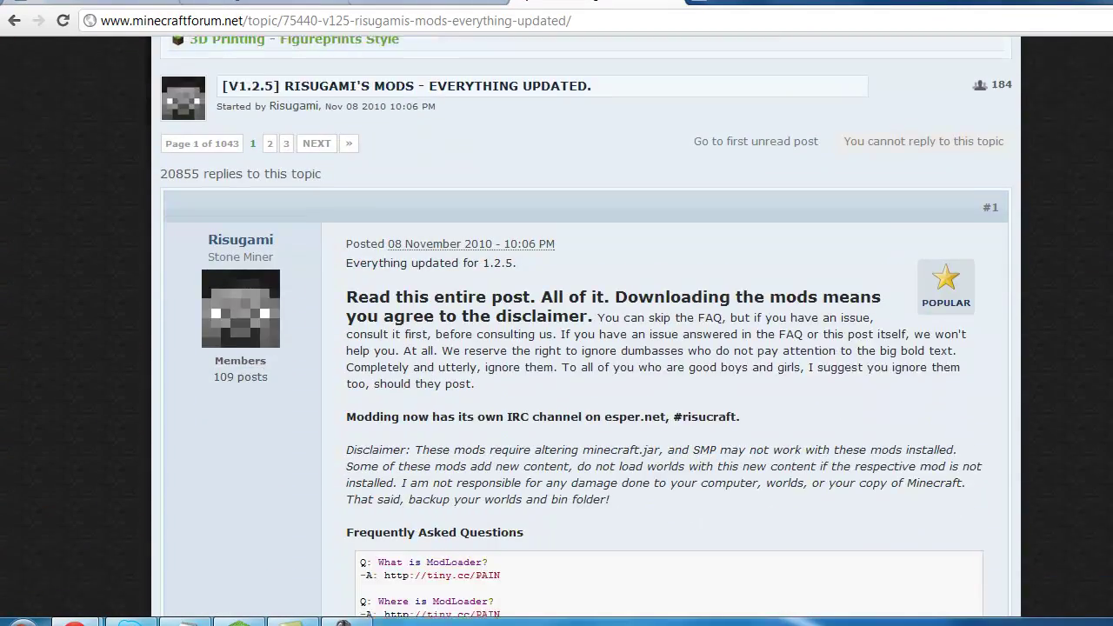
scroll(665, 331, down, 15)
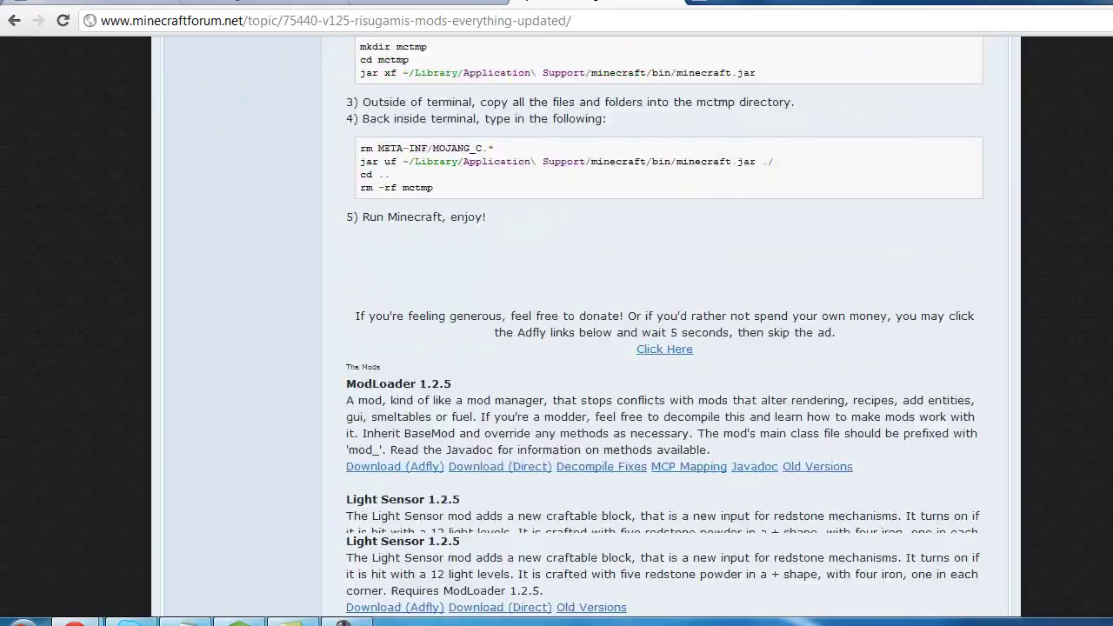
scroll(665, 330, down, 5)
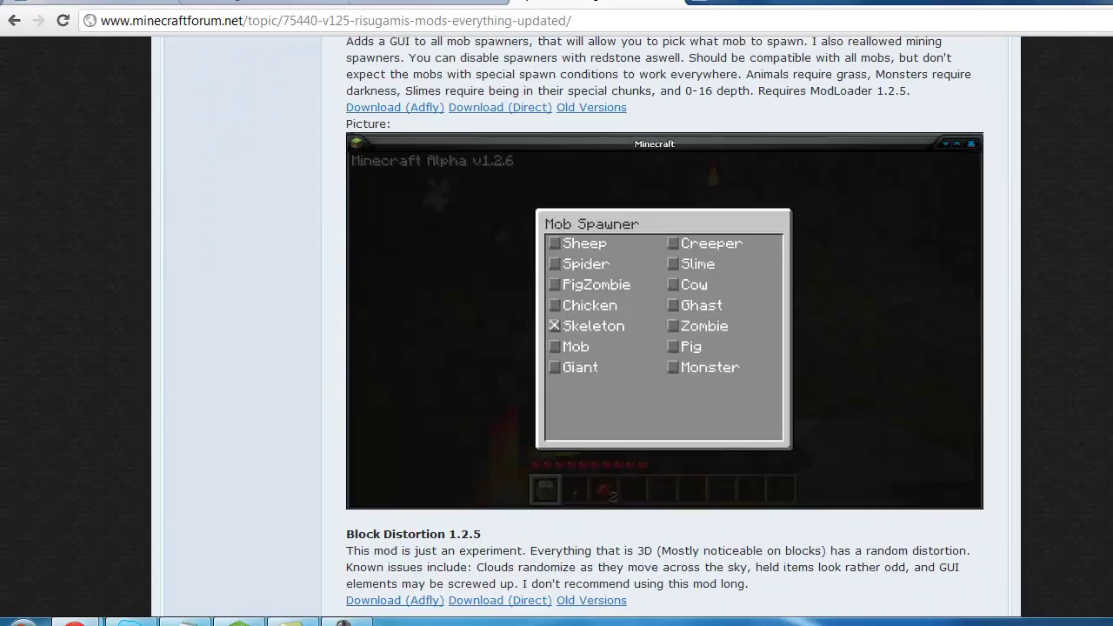
key(Home)
scroll(665, 330, down, 20)
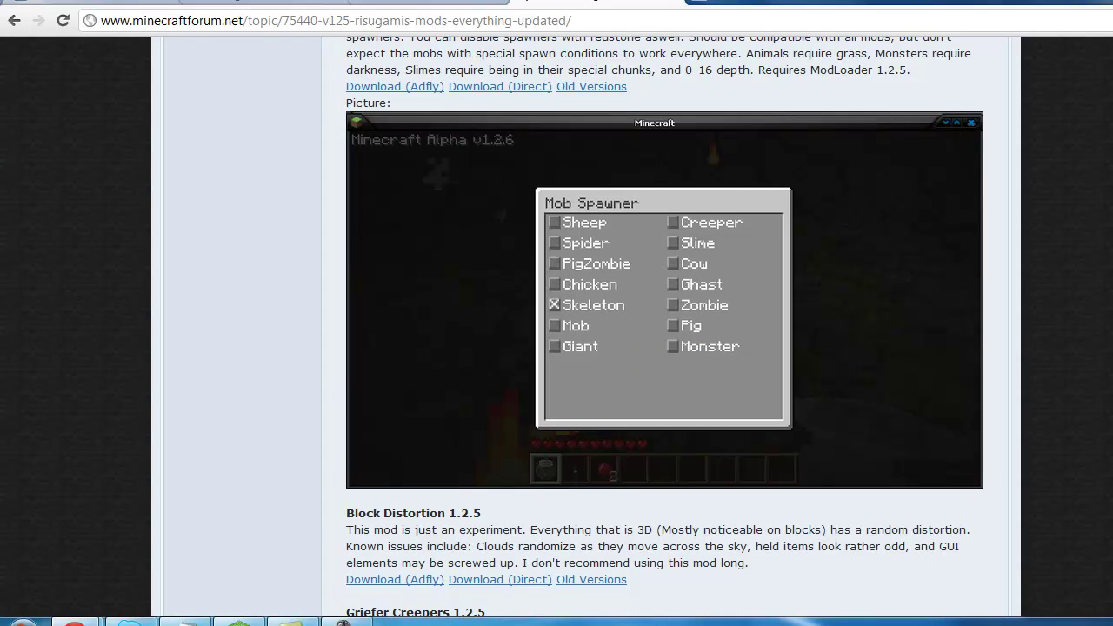
scroll(665, 330, up, 1)
scroll(665, 330, down, 4)
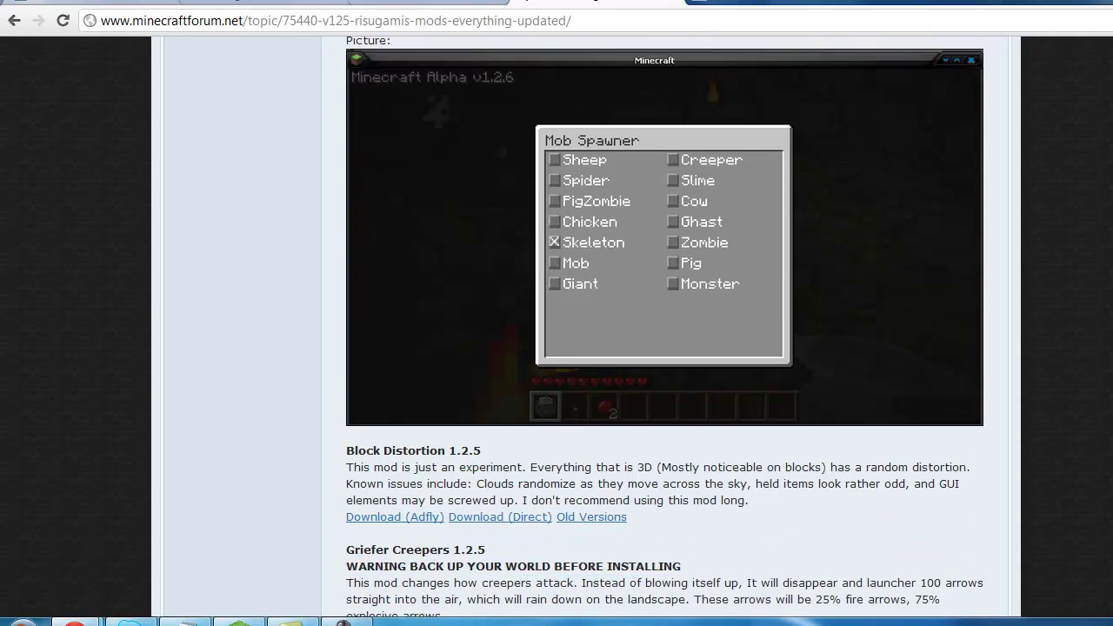
scroll(665, 330, down, 3)
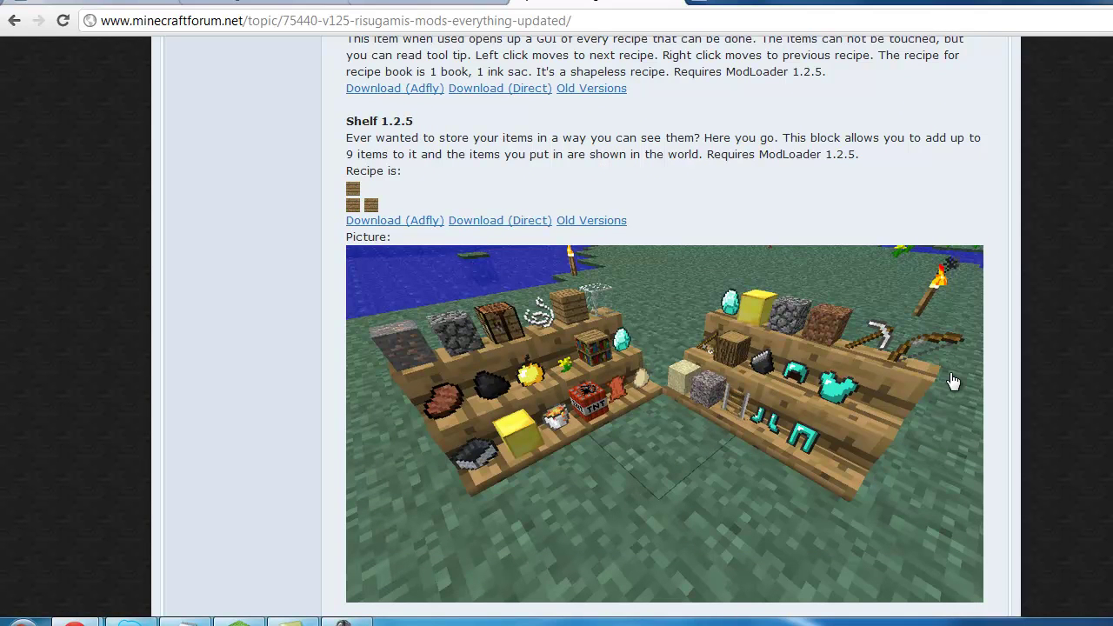
click(398, 226)
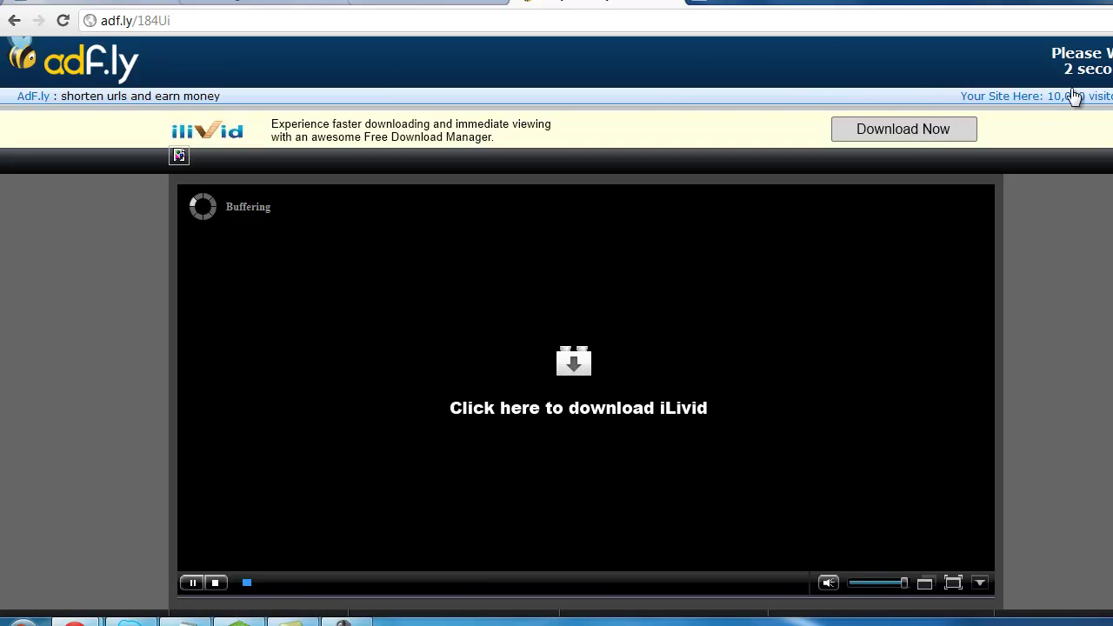
Minimize the open windows to clear the desktop and move the Shelf archive to the middle of it
click(695, 3)
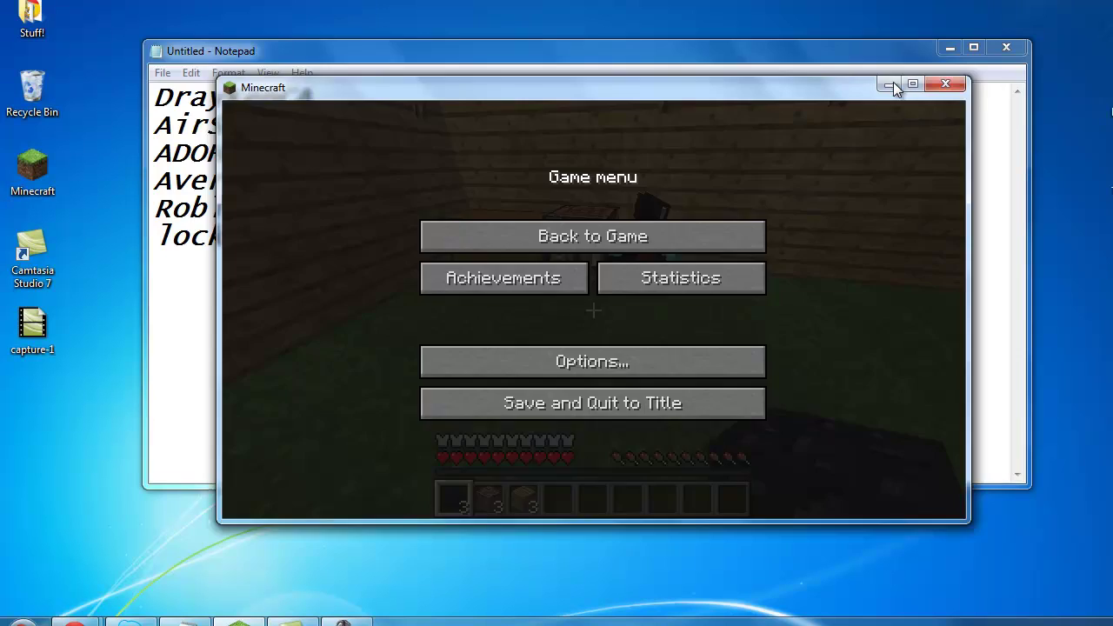
click(890, 86)
click(950, 46)
drag(1112, 205, 563, 160)
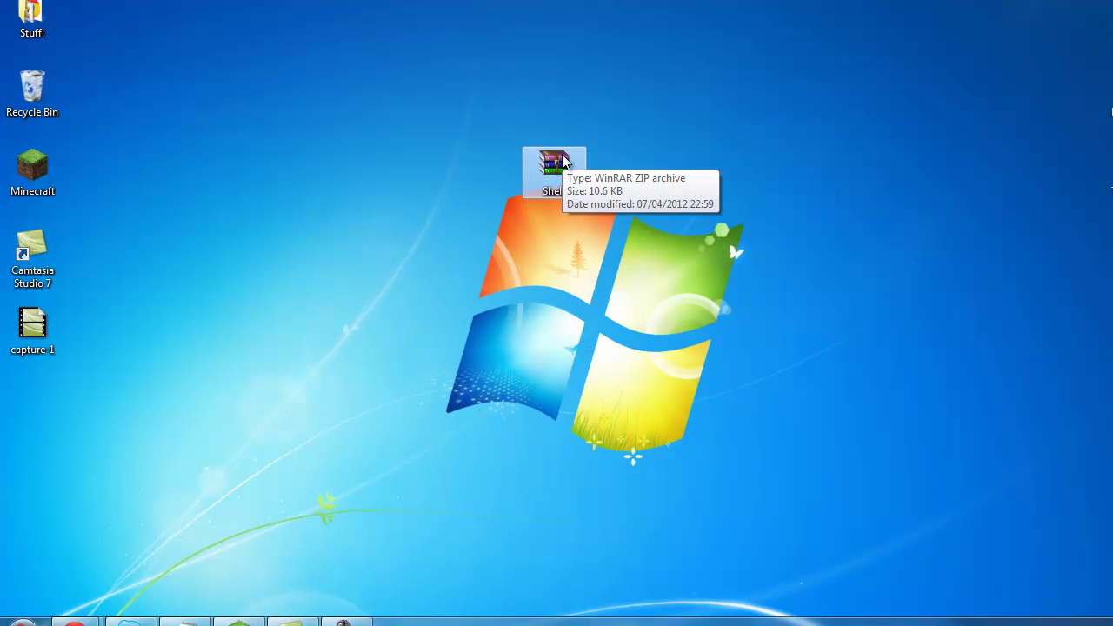
Close the running Minecraft game and open the .minecraft\bin folder by way of %appdata%
right_click(239, 619)
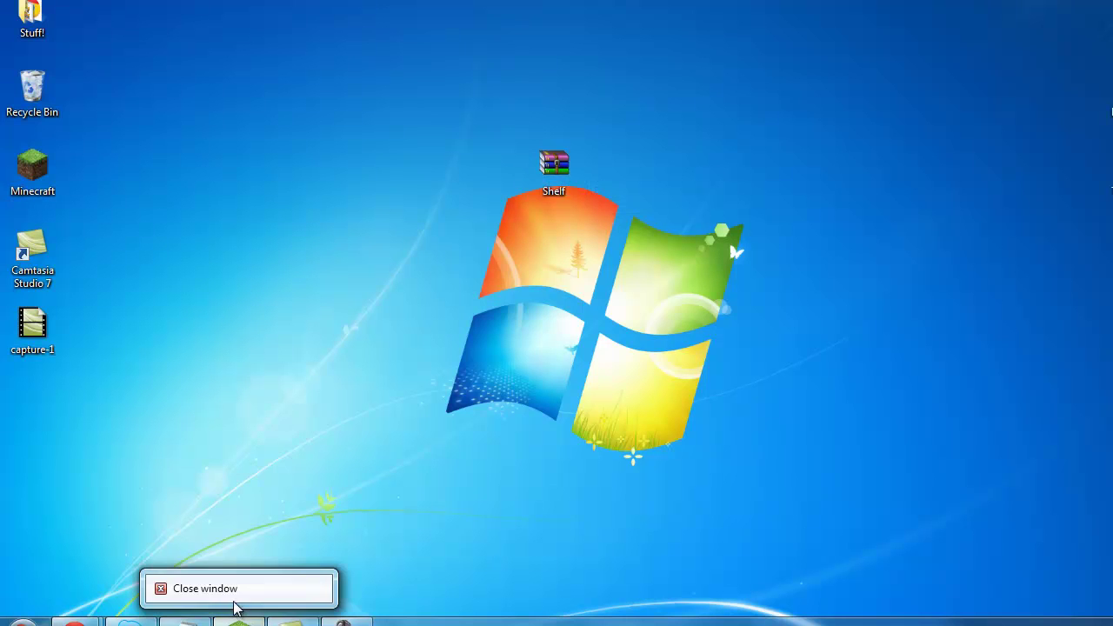
click(191, 594)
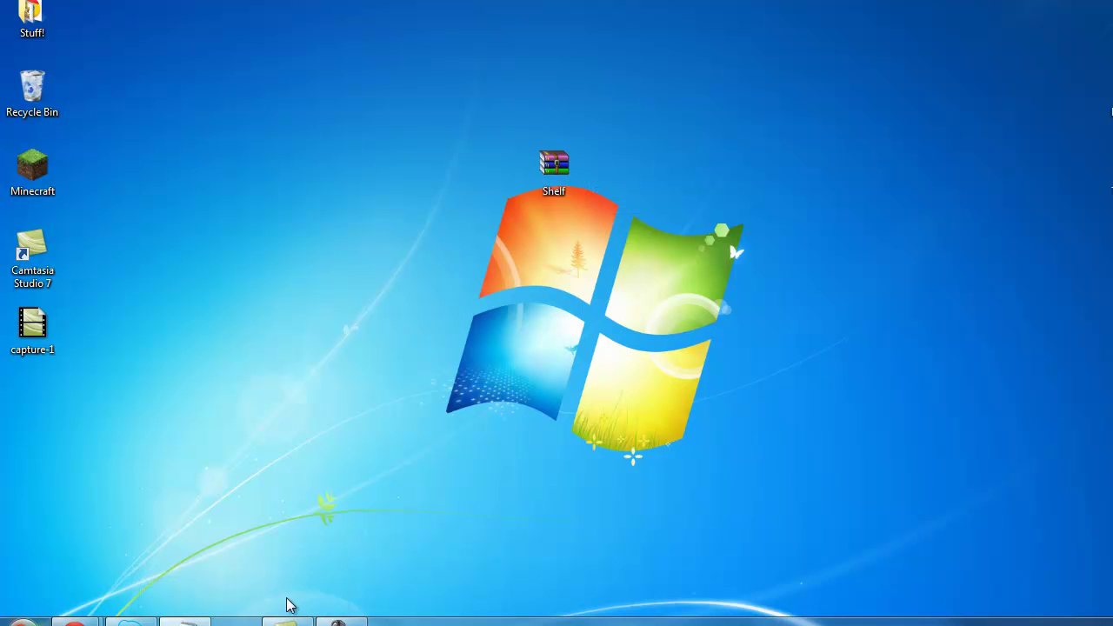
click(24, 619)
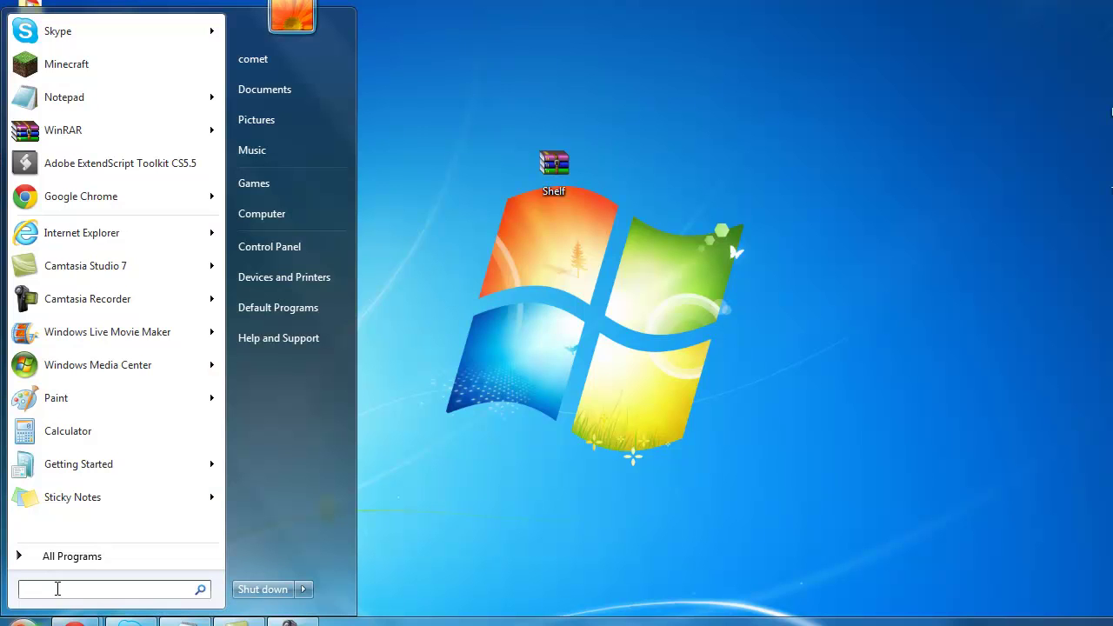
text(%)
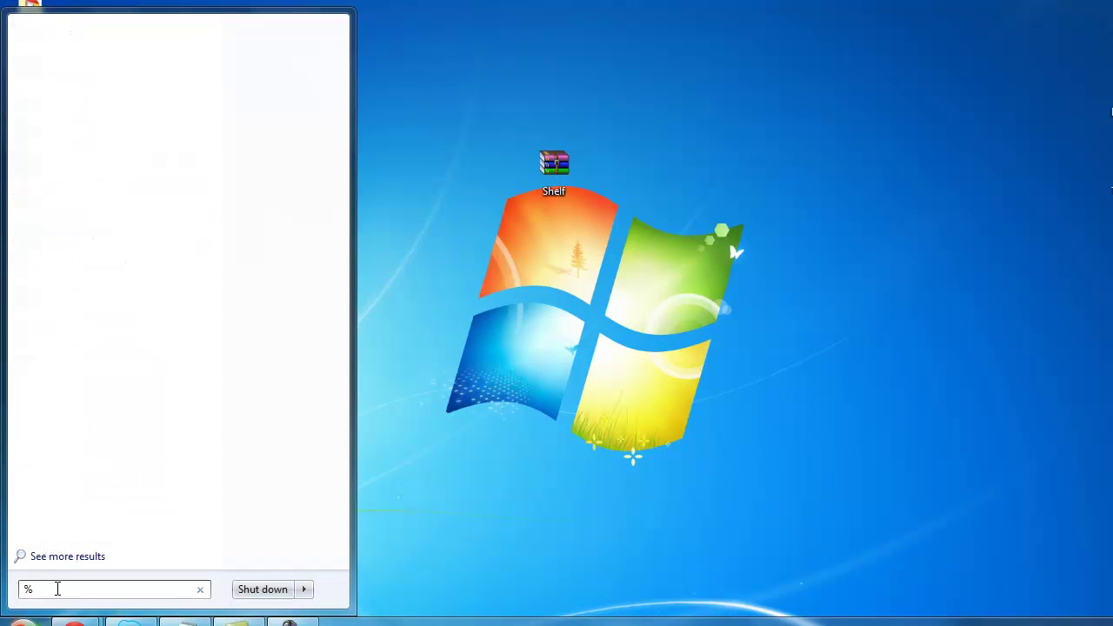
text(appdata%)
key(Return)
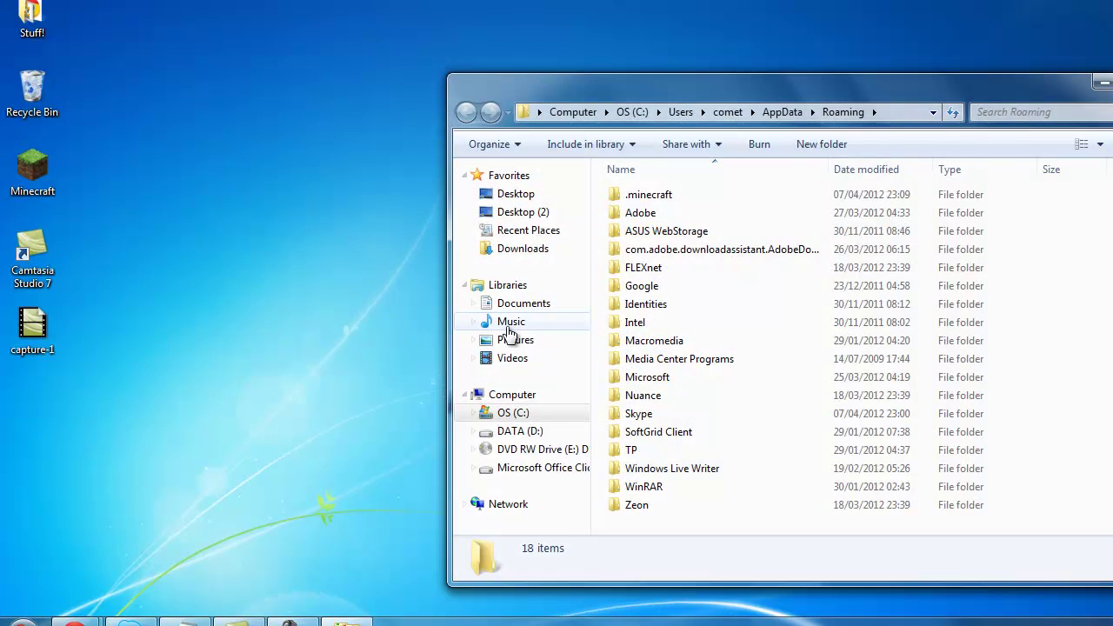
double_click(648, 195)
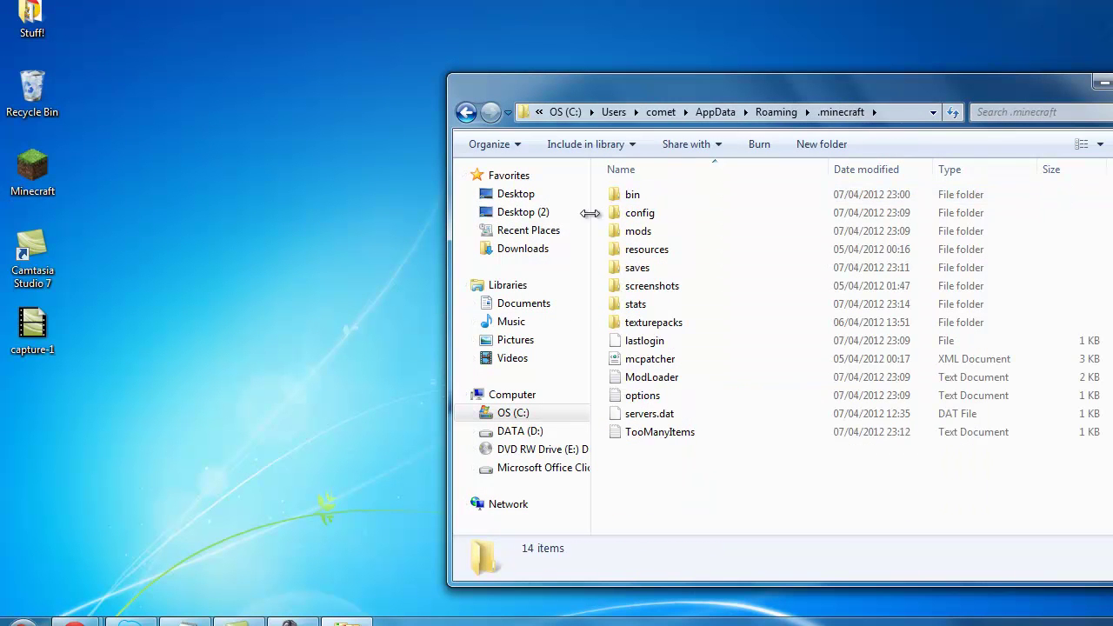
double_click(630, 200)
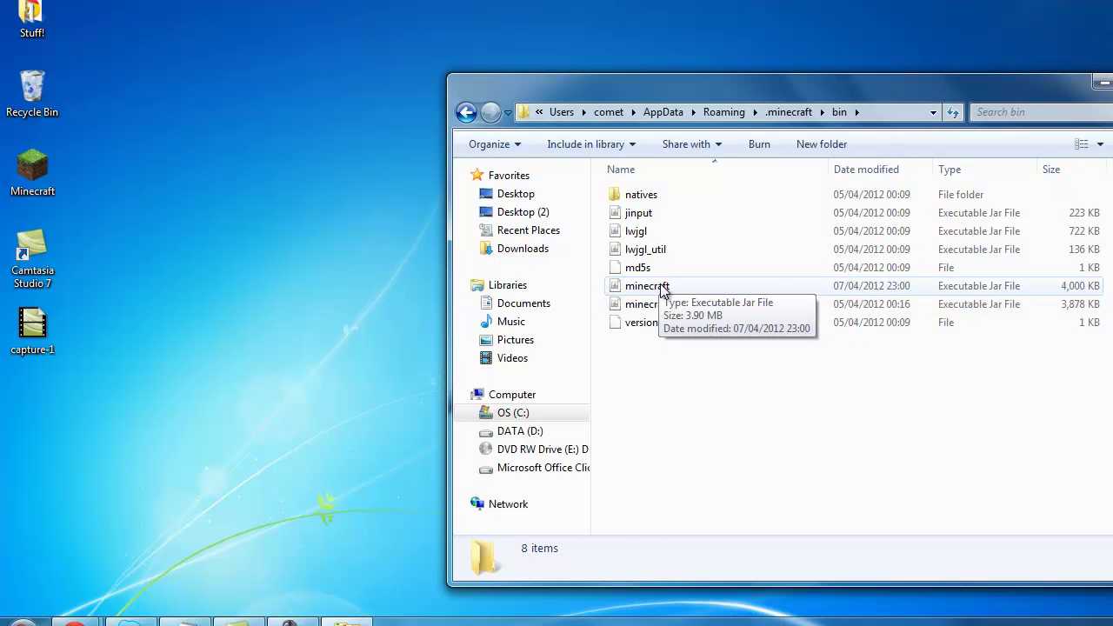
Open the minecraft jar file in WinRAR archiver and dismiss the licence reminder
right_click(664, 289)
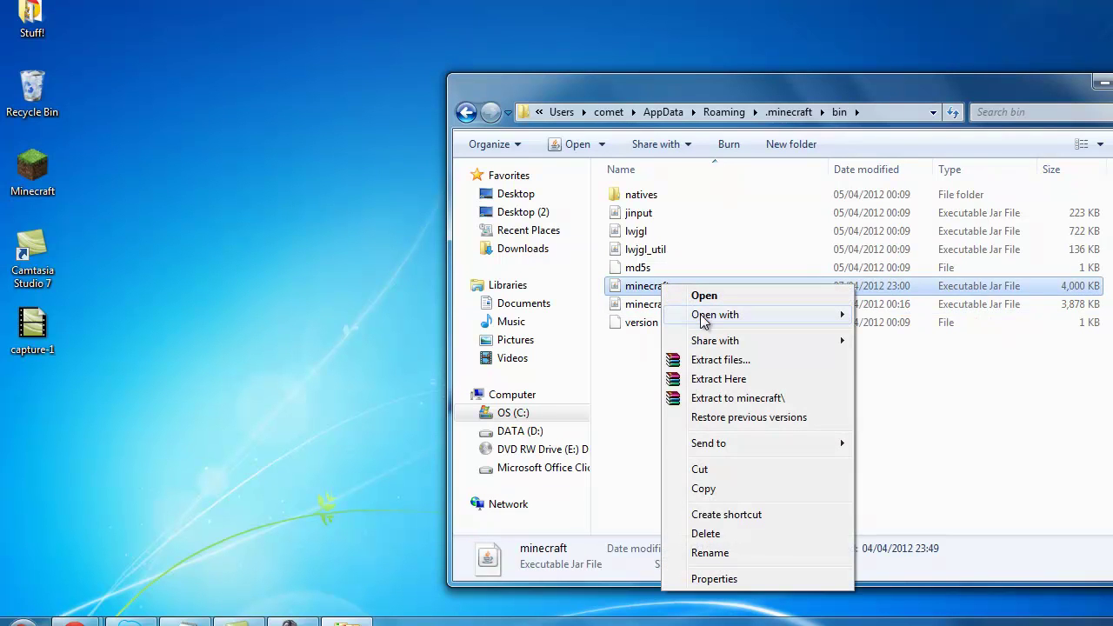
mouse_move(709, 322)
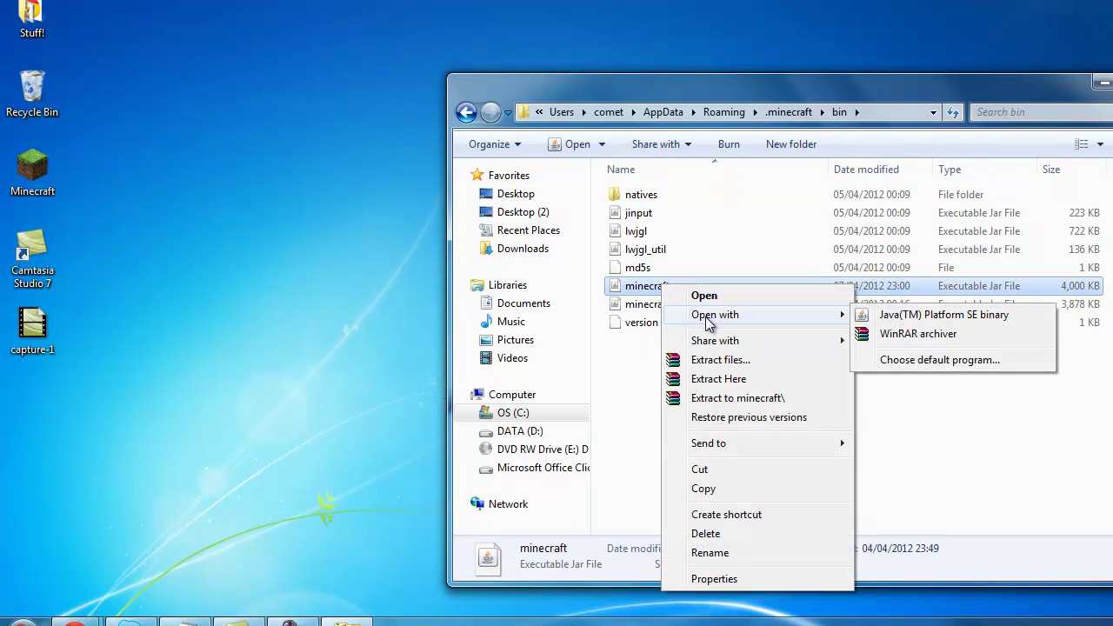
click(909, 338)
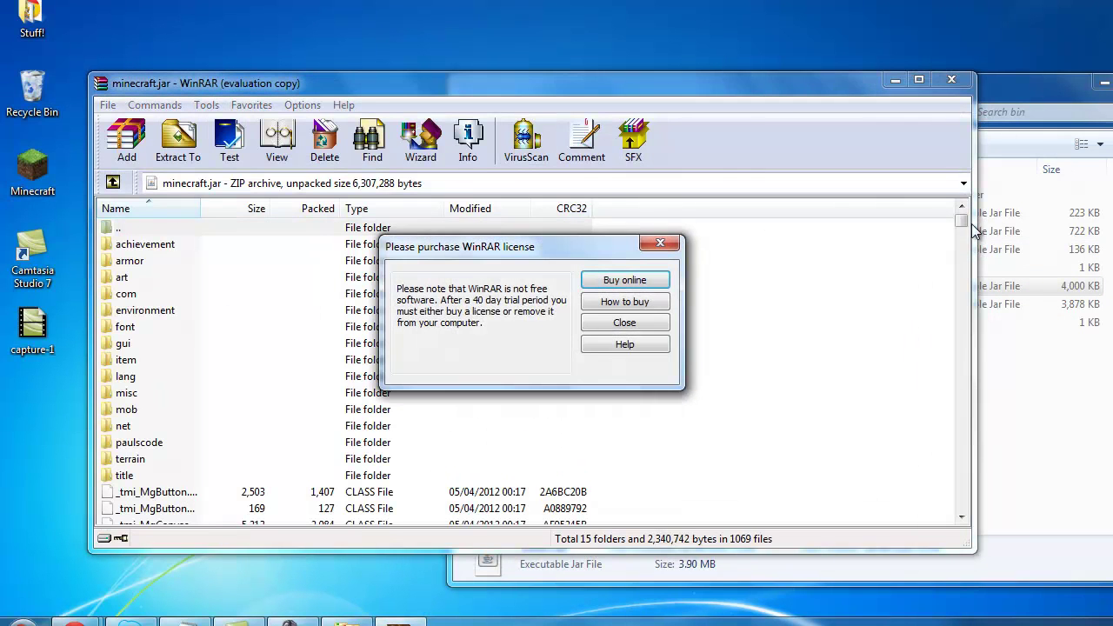
click(598, 322)
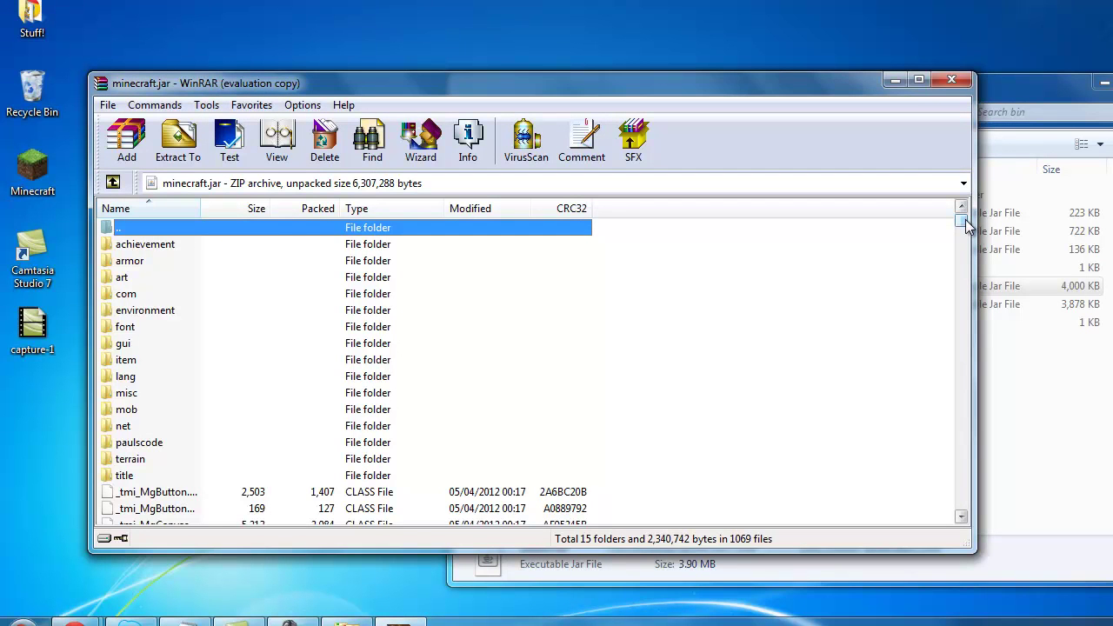
scroll(963, 225, down, 4)
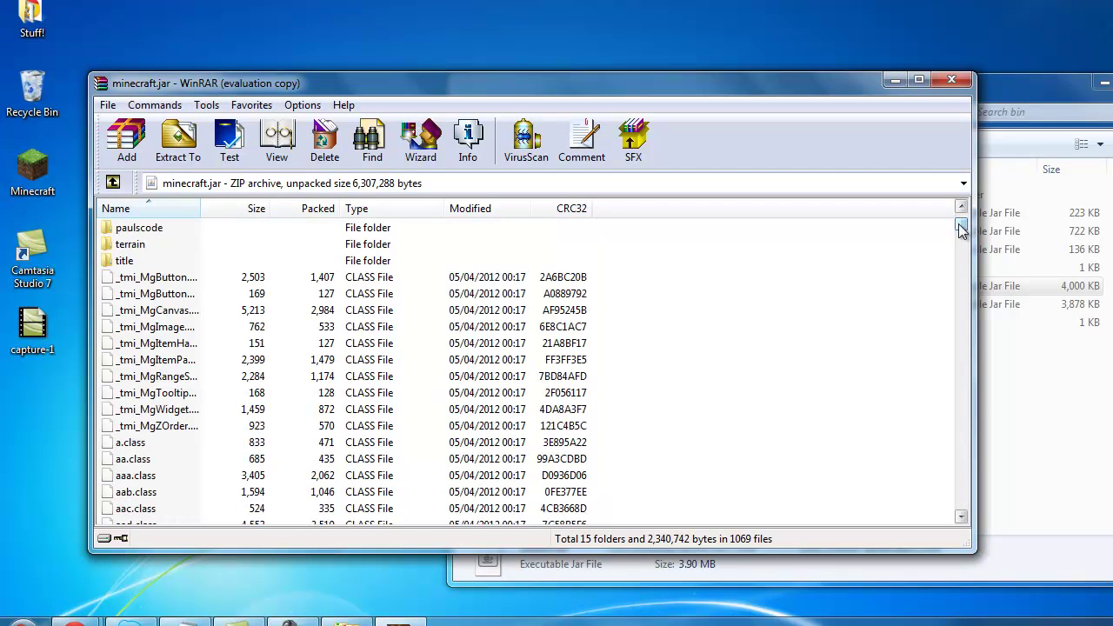
scroll(963, 225, up, 1)
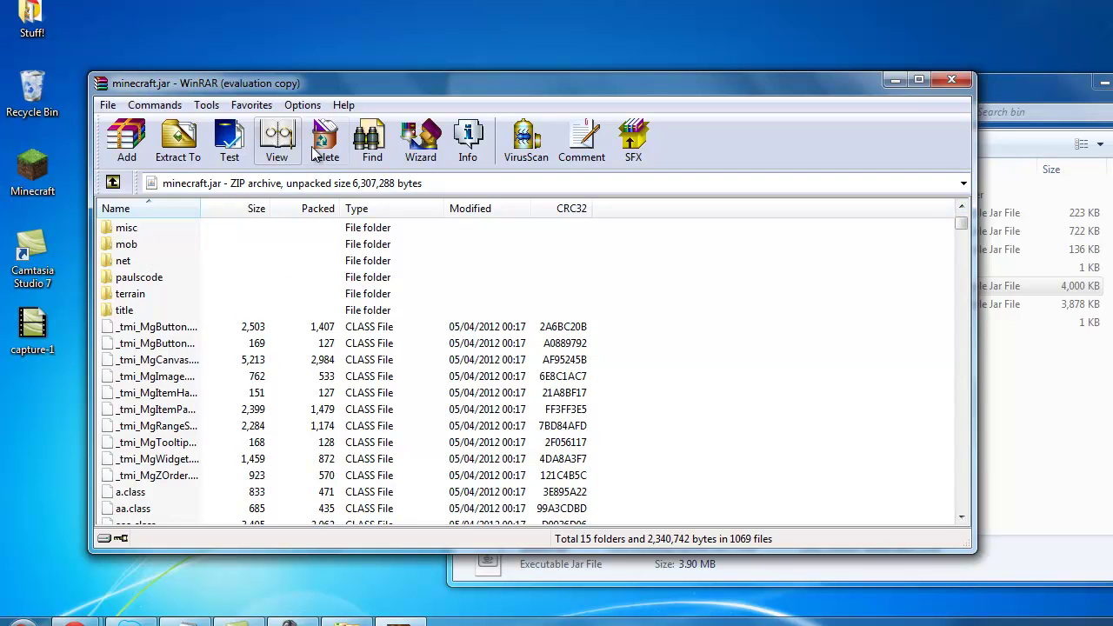
click(148, 257)
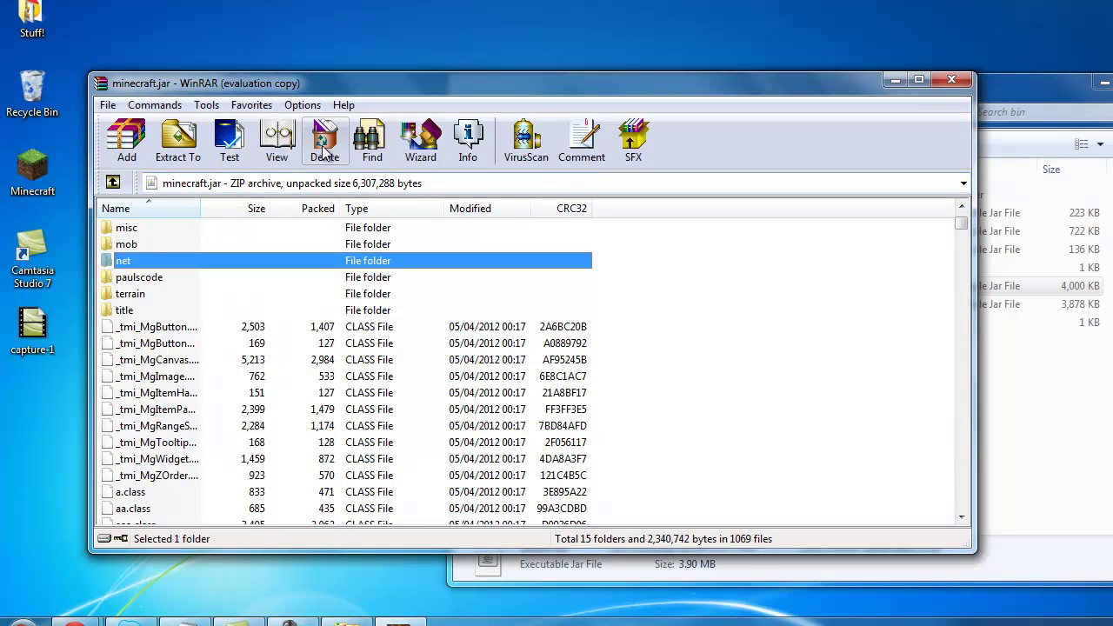
right_click(240, 258)
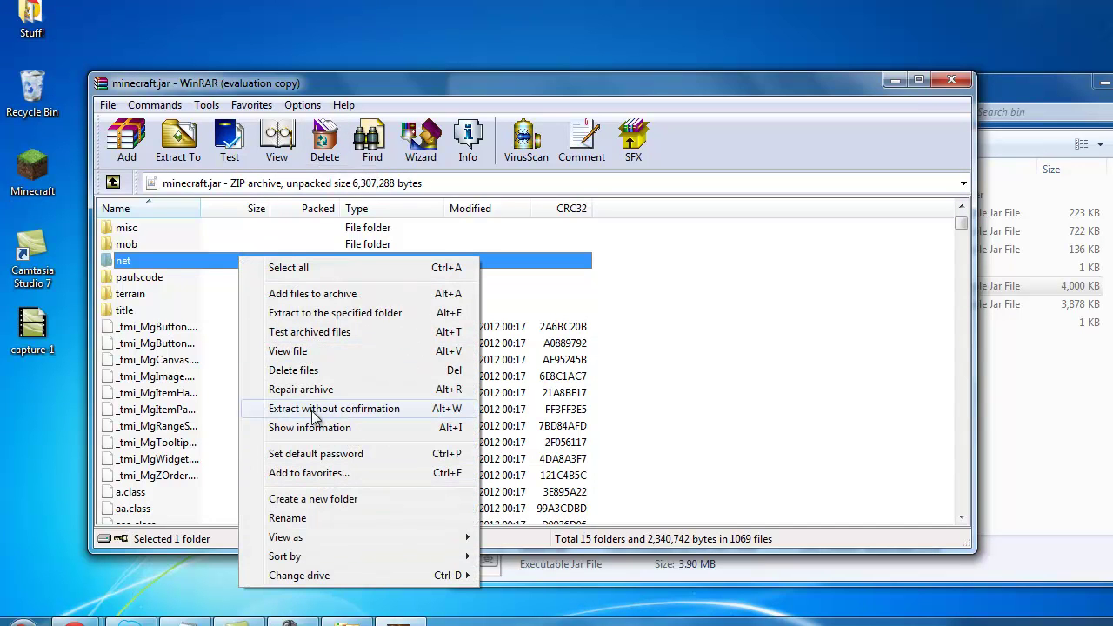
click(872, 339)
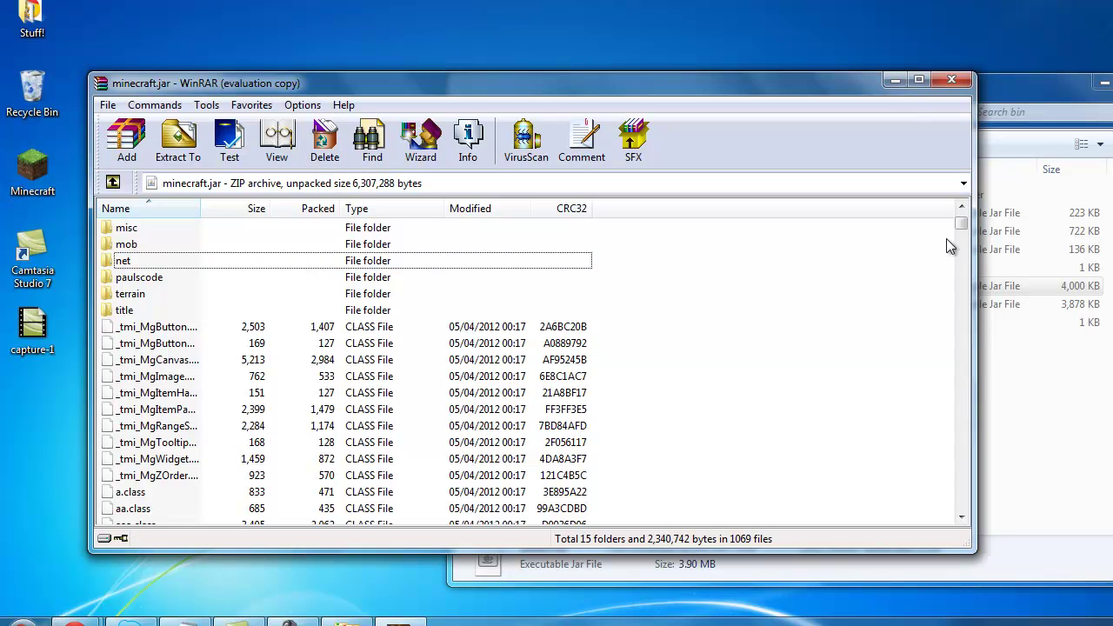
scroll(959, 234, down, 4)
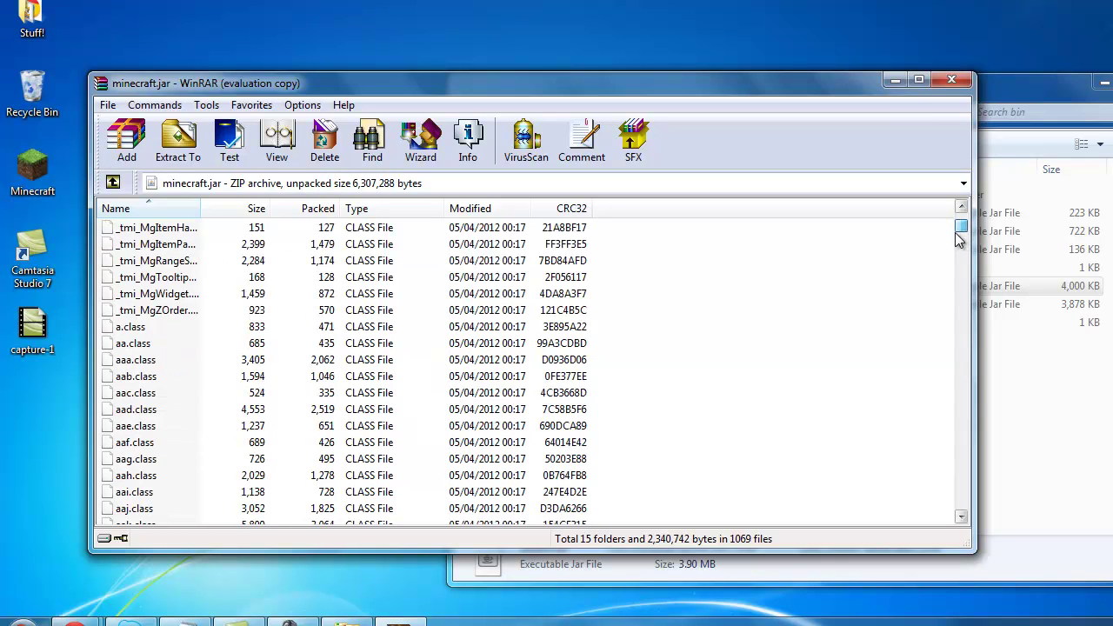
Clear the bin folder and minecraft.jar windows off the desktop, and open the Shelf archive in WinRAR
click(1046, 91)
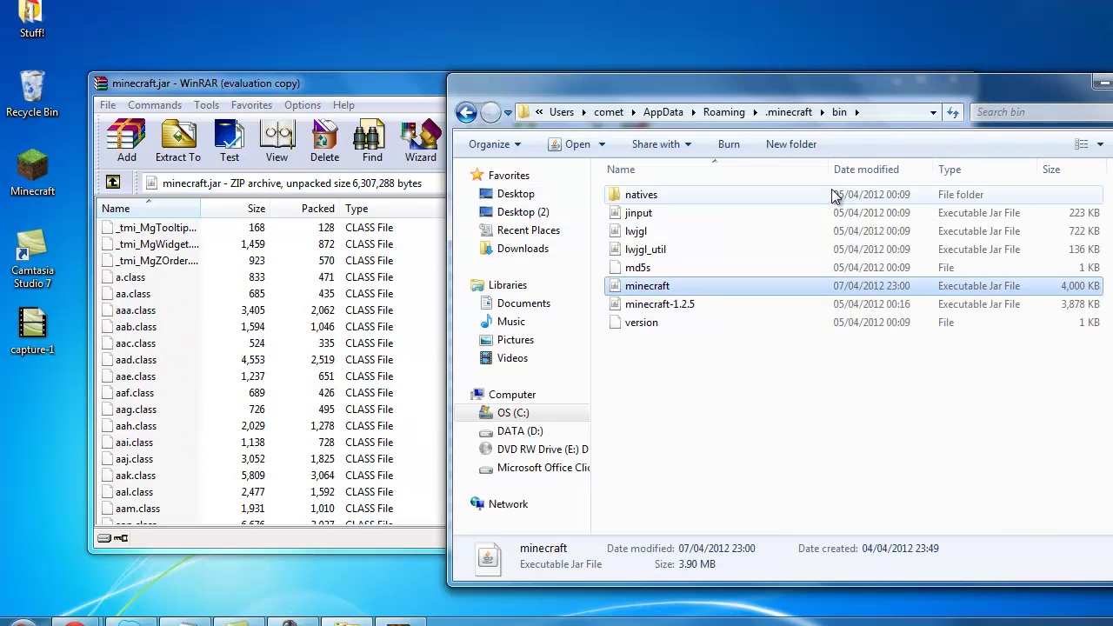
click(1105, 83)
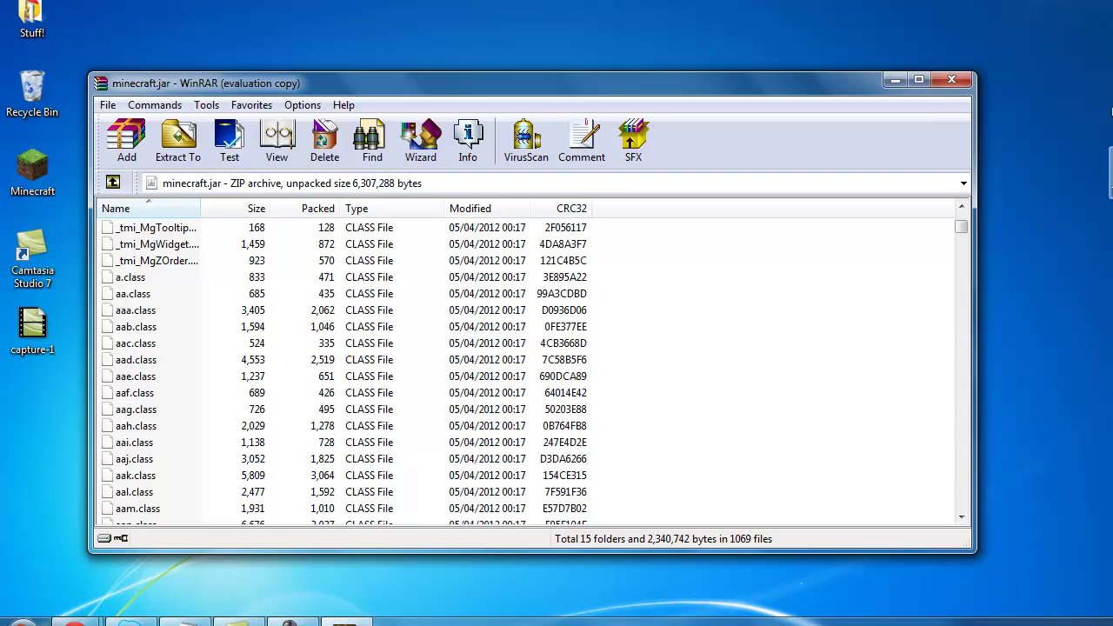
click(904, 86)
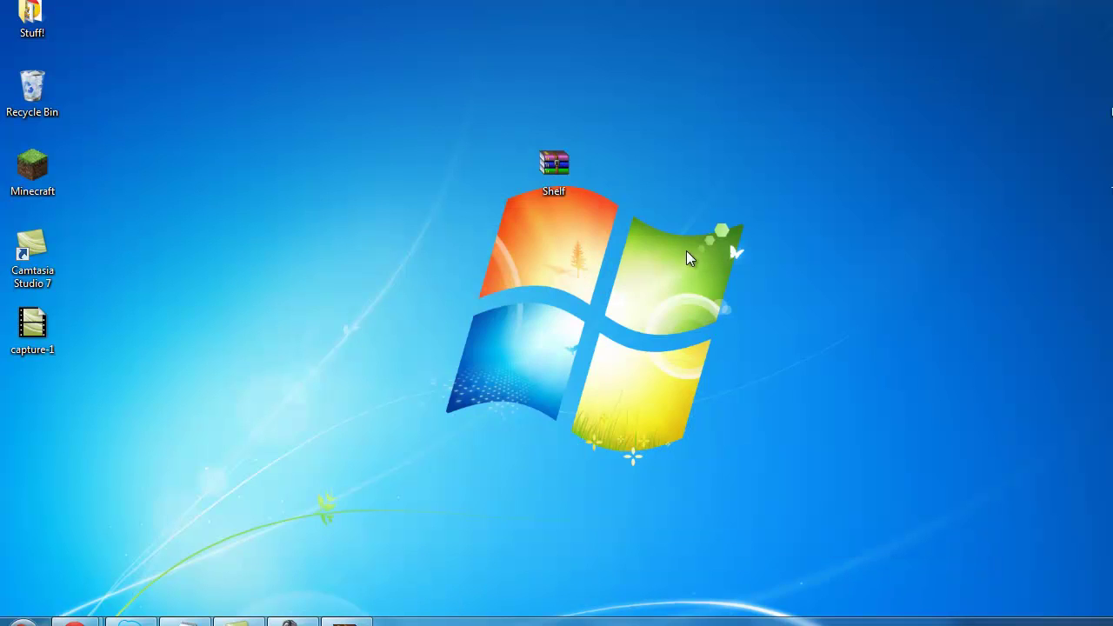
double_click(561, 174)
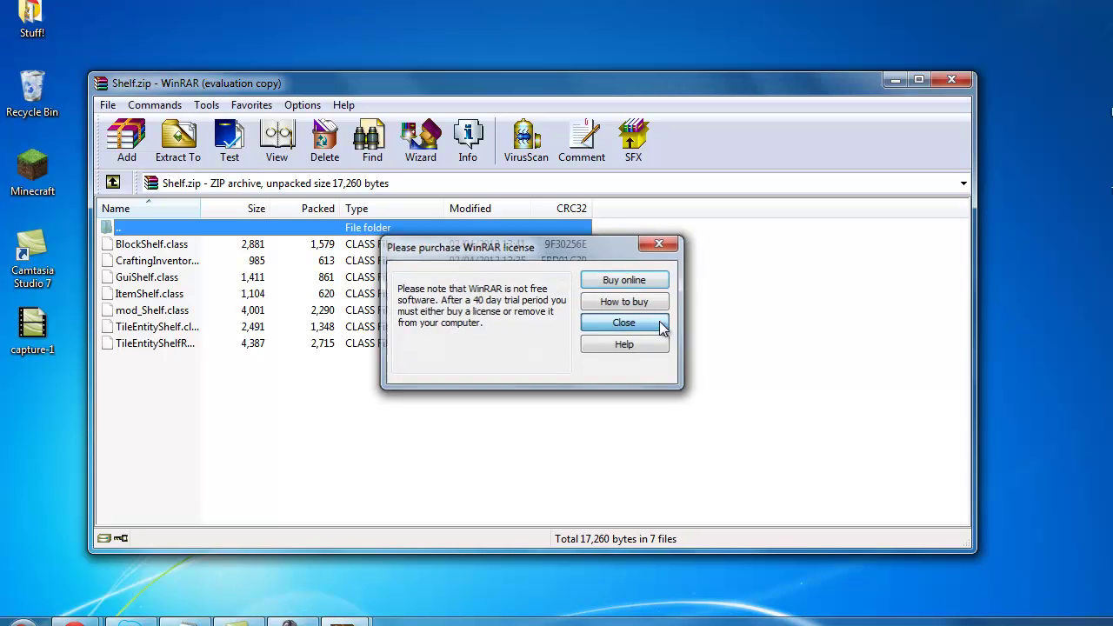
click(660, 323)
Copy all seven class files from Shelf.zip into minecraft.jar, confirm adding them, and close both archives
mouse_move(345, 619)
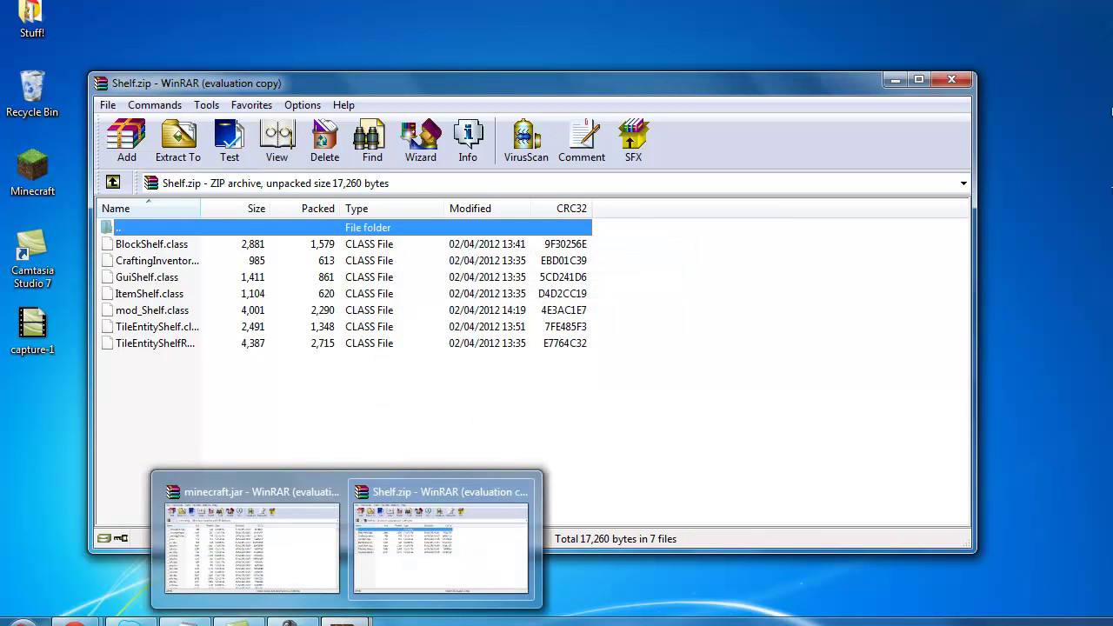
click(281, 576)
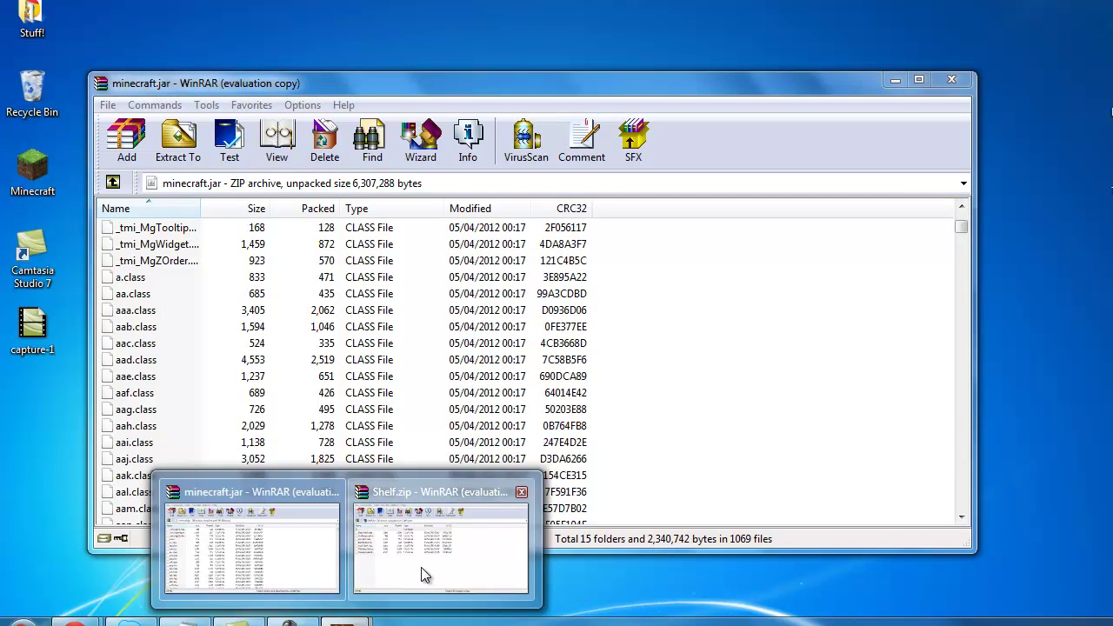
click(421, 566)
drag(142, 406, 160, 251)
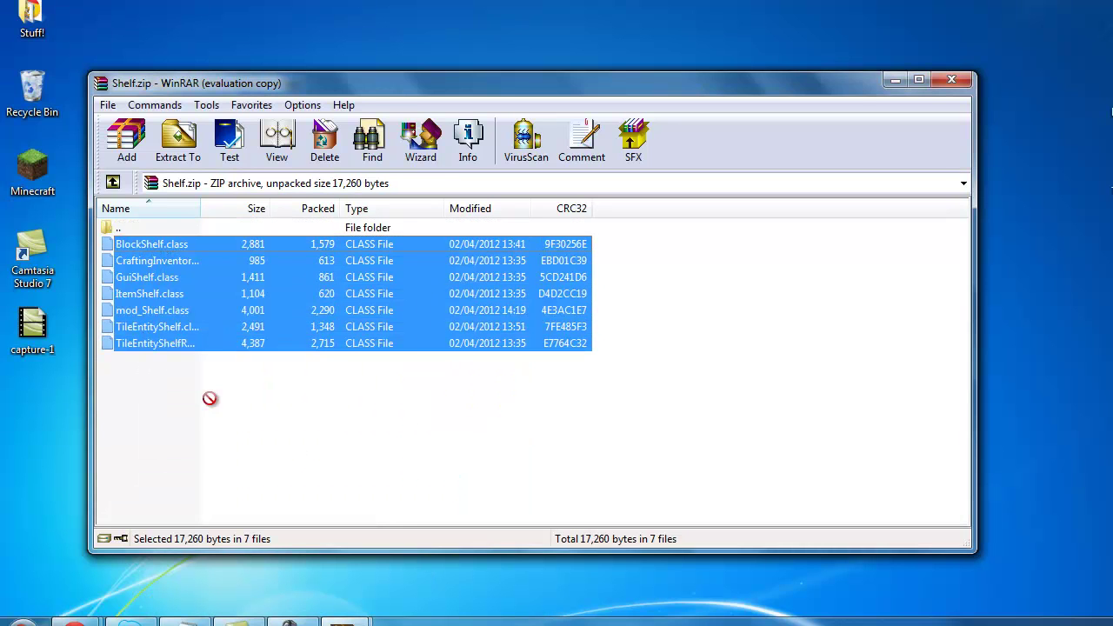
click(288, 619)
mouse_move(345, 619)
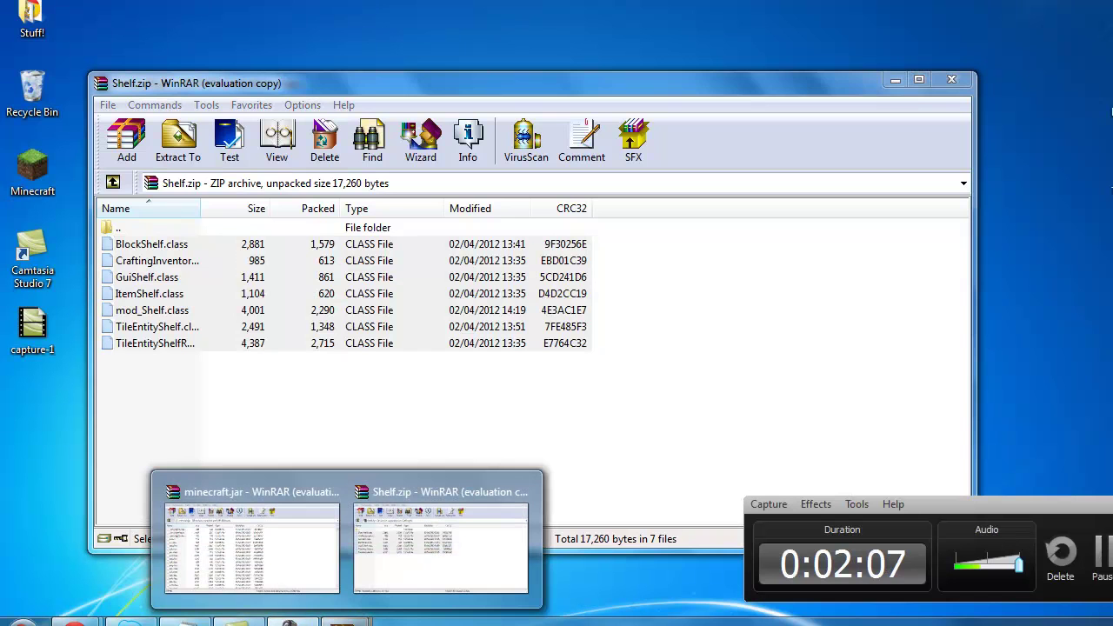
drag(344, 619, 882, 400)
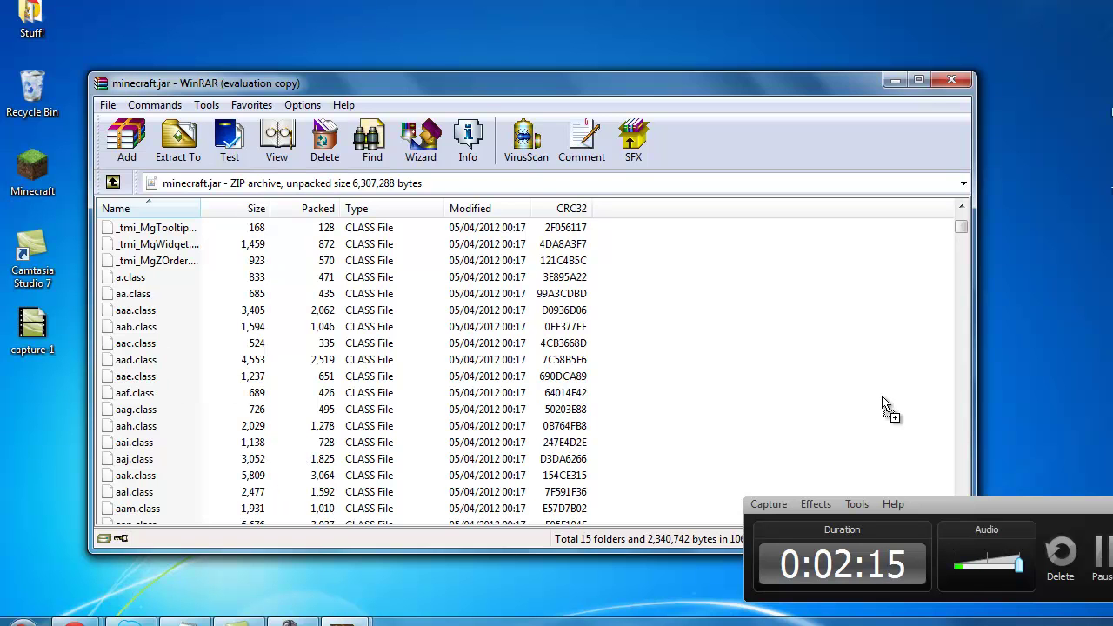
drag(401, 620, 415, 474)
click(630, 468)
click(957, 80)
click(951, 80)
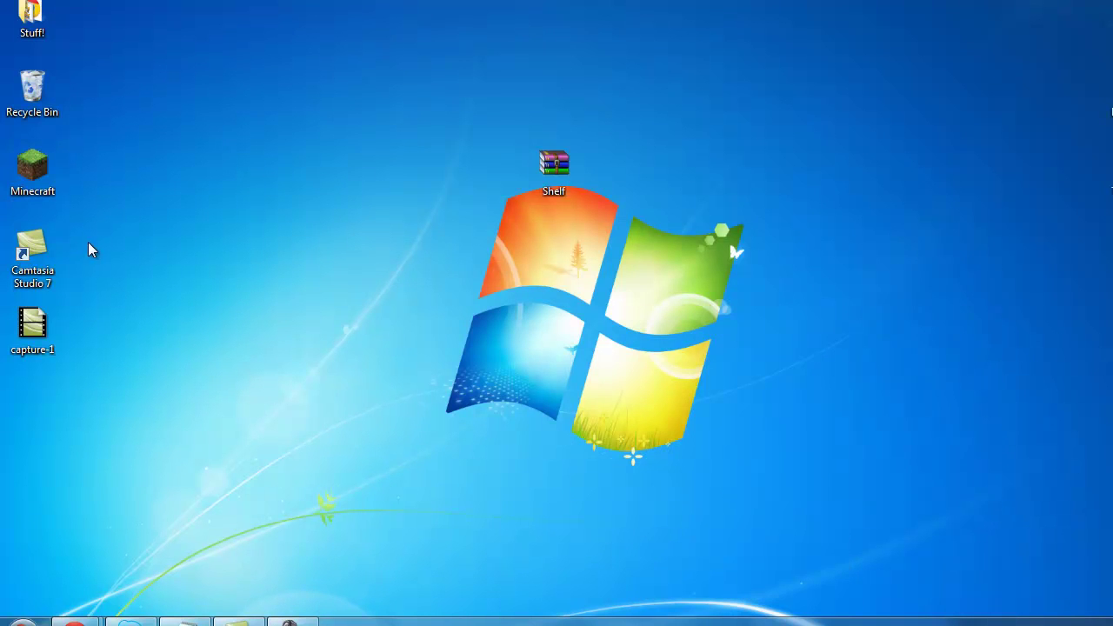
Launch Minecraft with the saved login and open the first singleplayer world
double_click(46, 169)
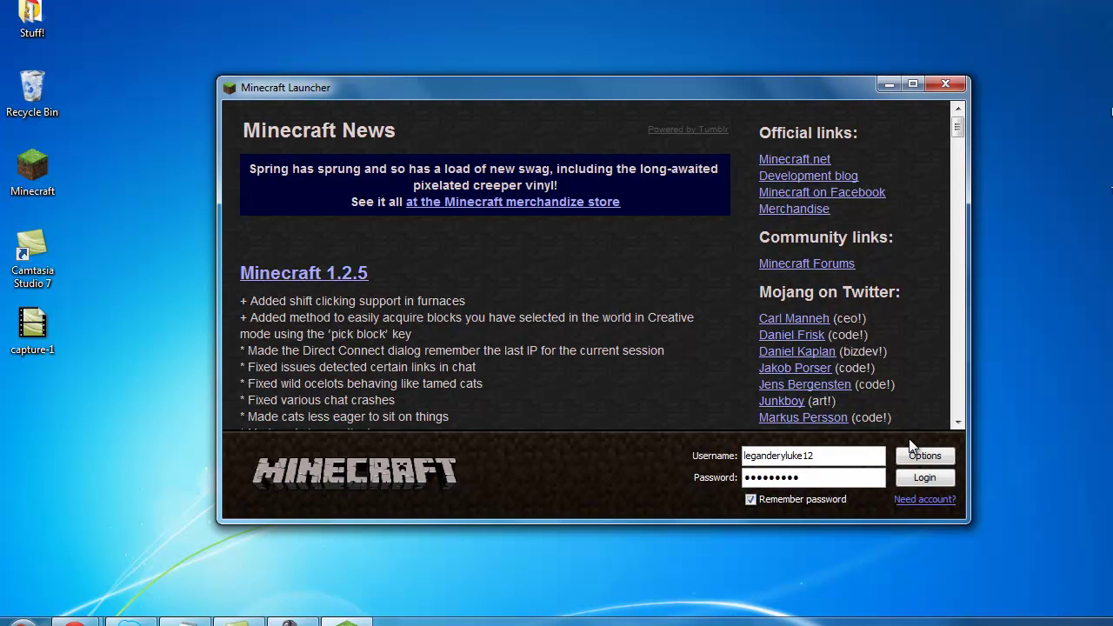
click(927, 480)
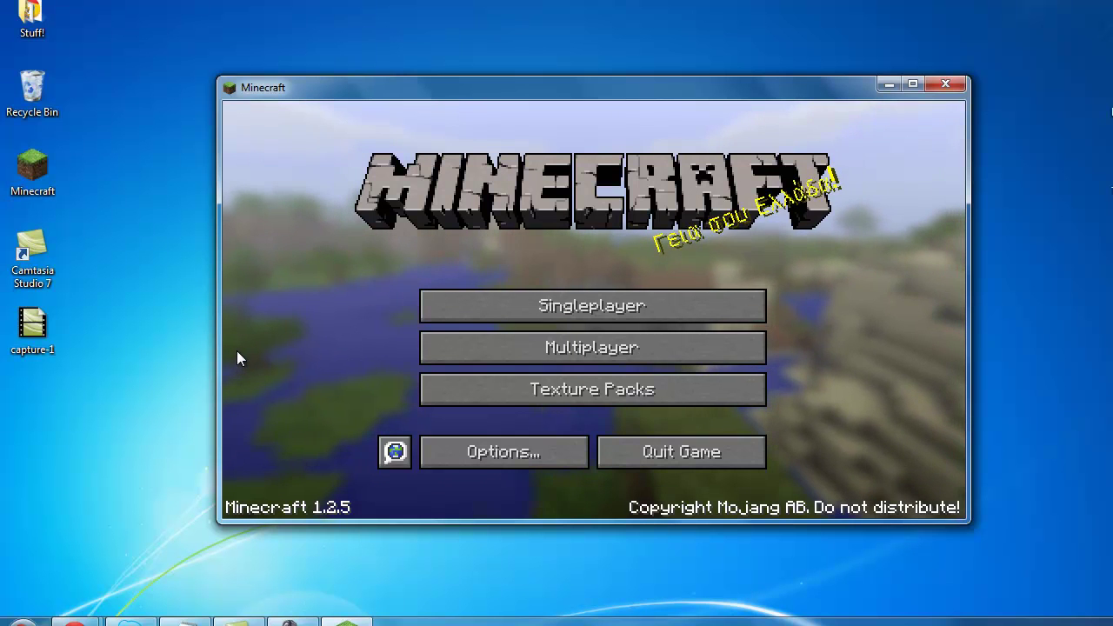
click(449, 294)
double_click(420, 199)
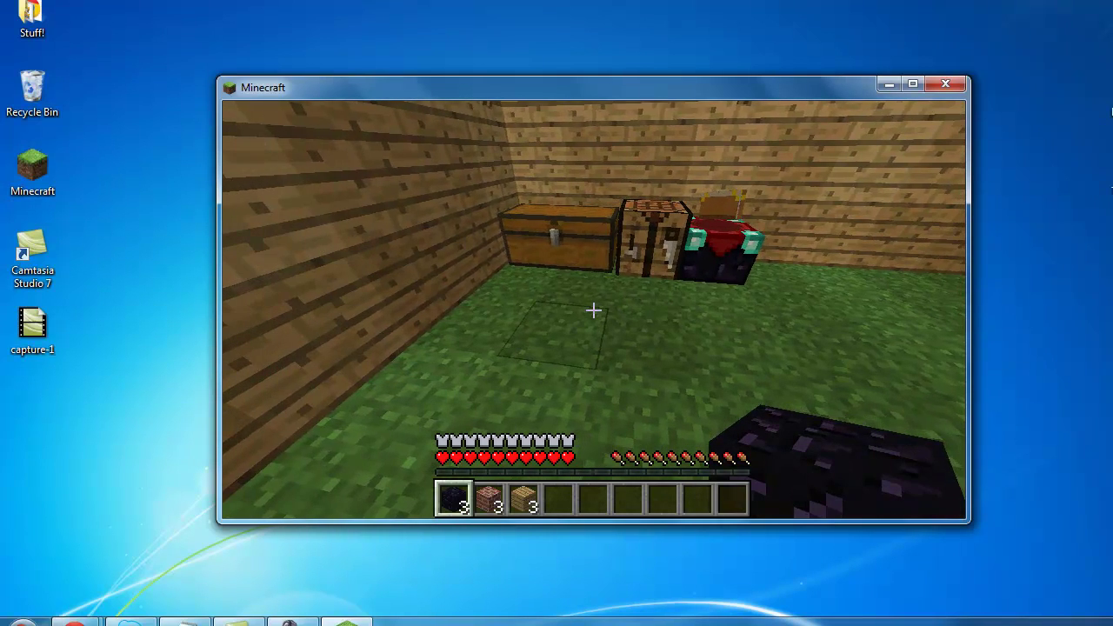
Try to craft a shelf from three obsidian blocks in the inventory's crafting grid
key(e)
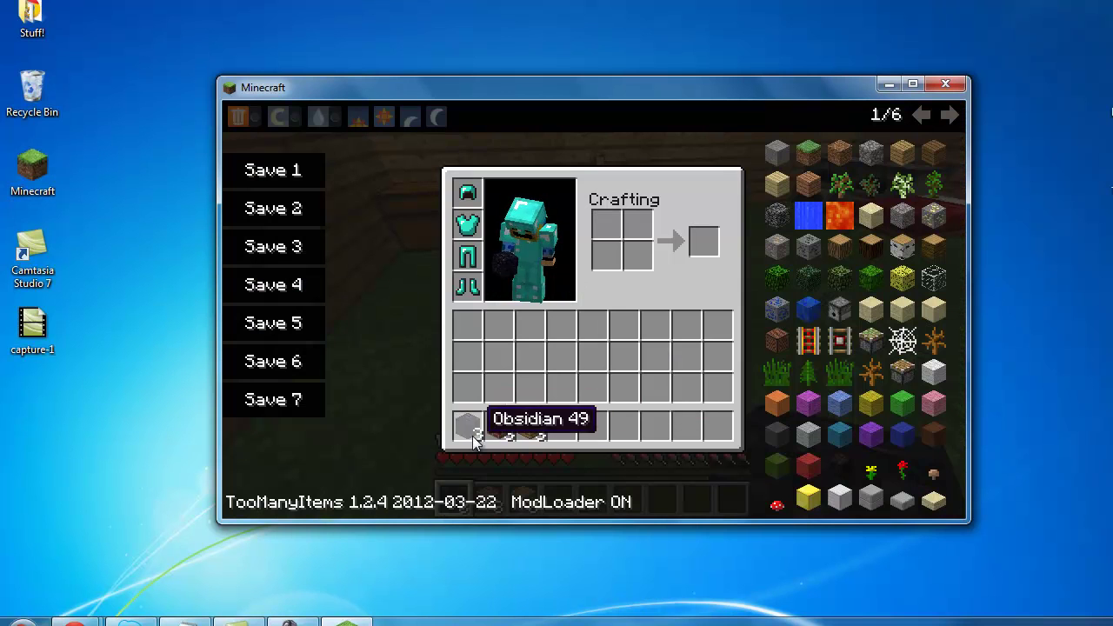
click(468, 426)
right_click(607, 225)
right_click(609, 256)
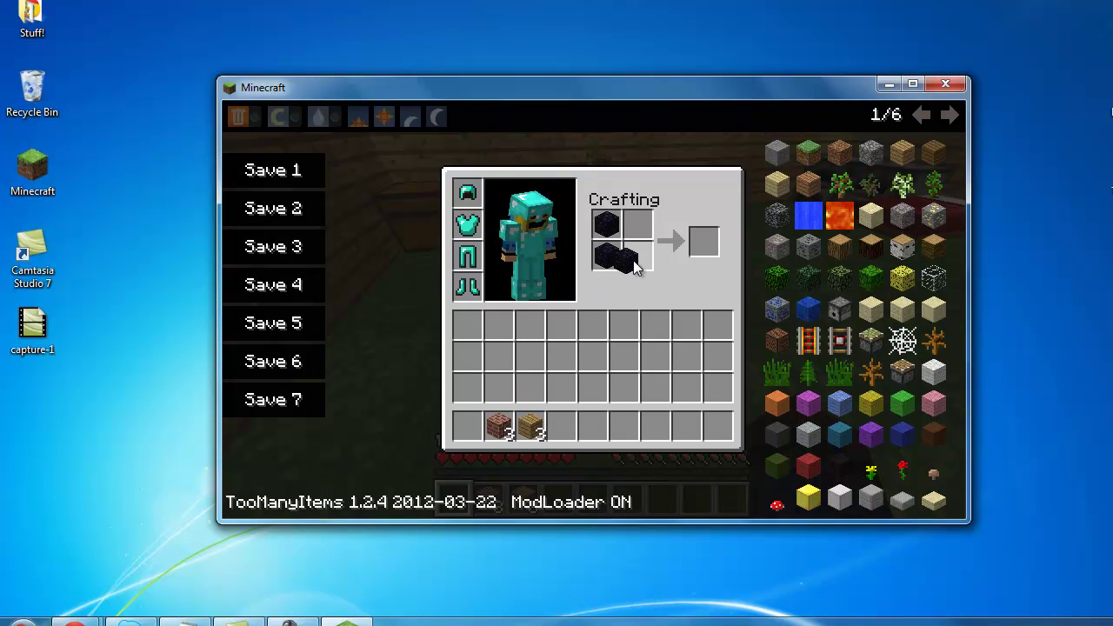
right_click(637, 257)
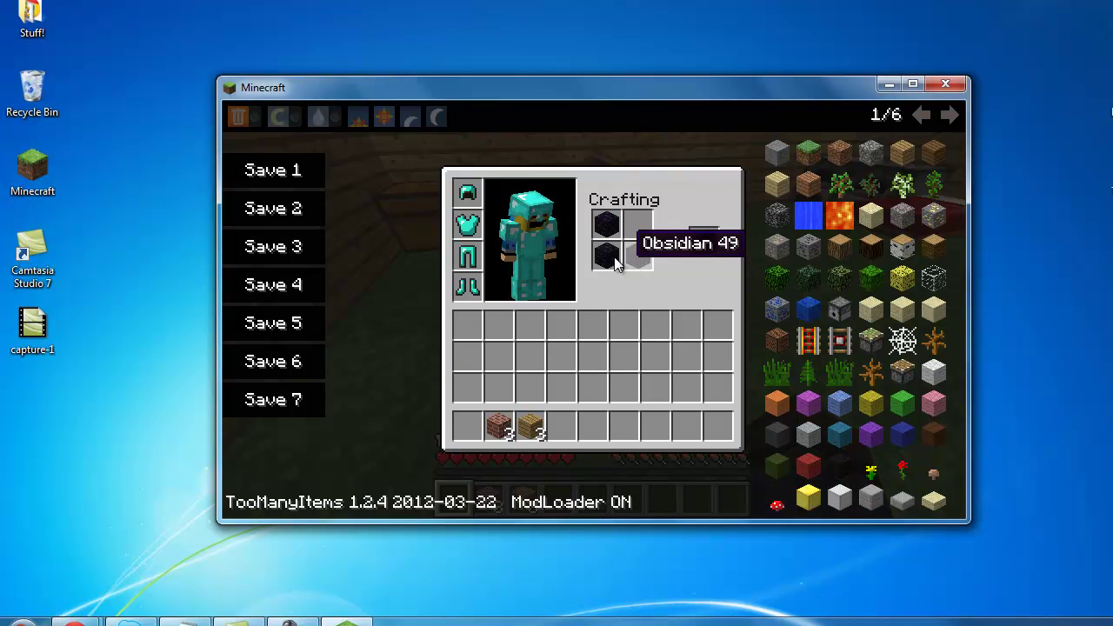
right_click(637, 225)
click(607, 224)
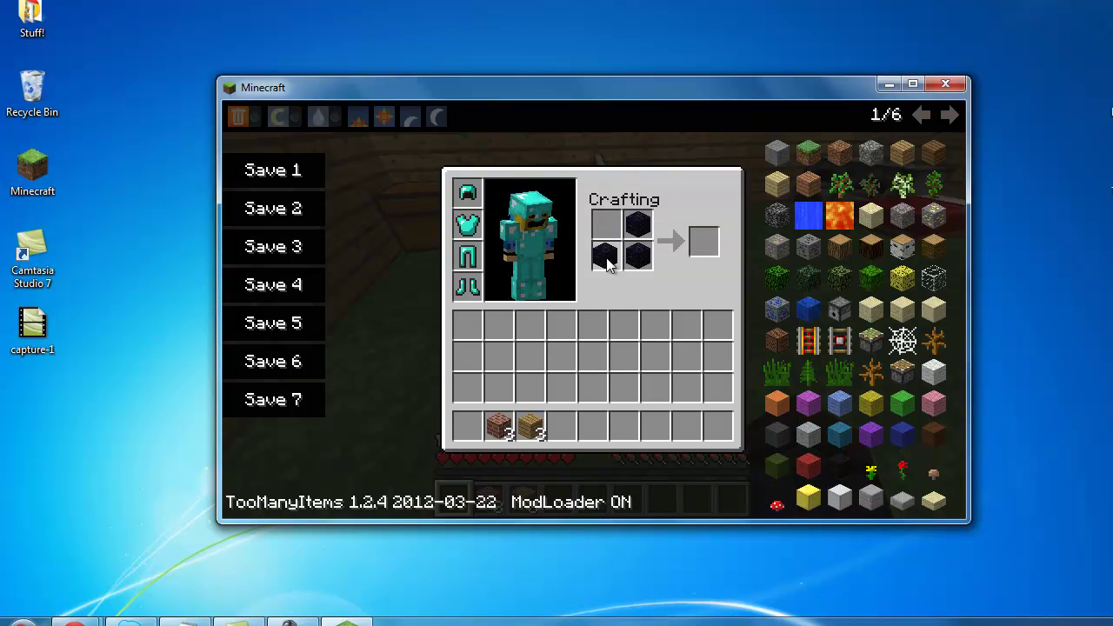
click(607, 261)
key(e)
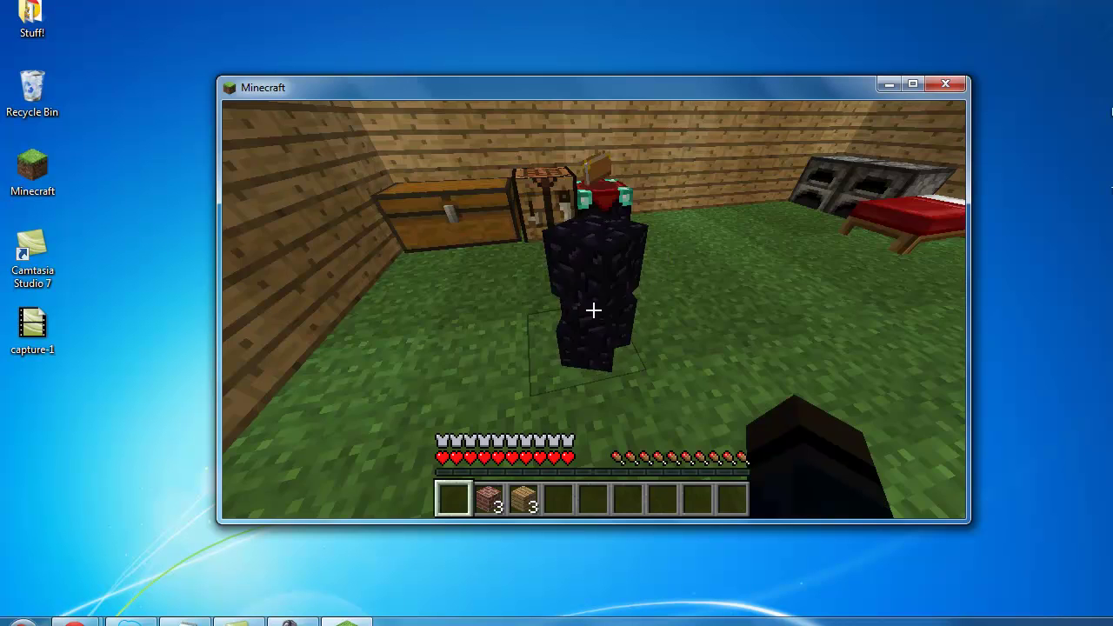
Craft a shelf from three brick blocks in the inventory and place it in the third hotbar slot
key(e)
click(497, 426)
click(585, 325)
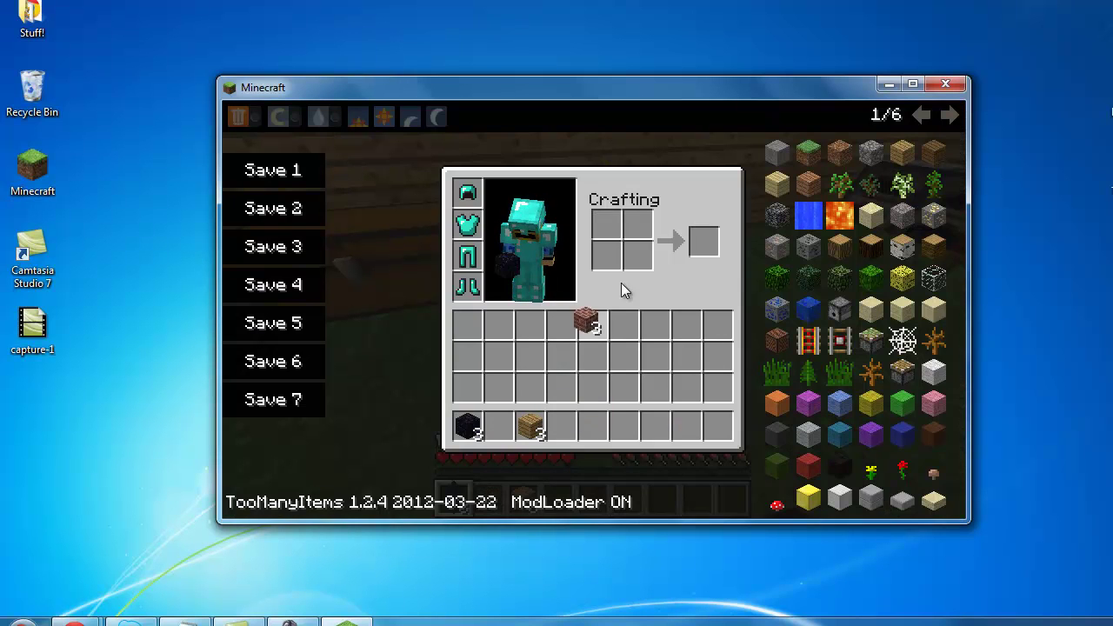
click(585, 324)
right_click(637, 225)
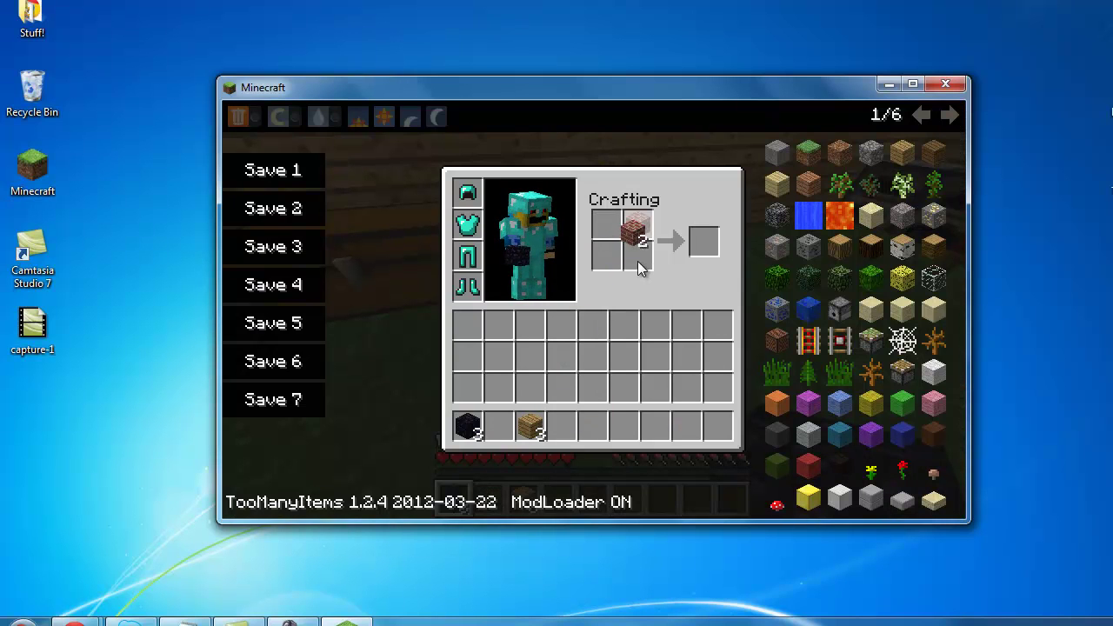
right_click(606, 225)
right_click(616, 257)
click(704, 241)
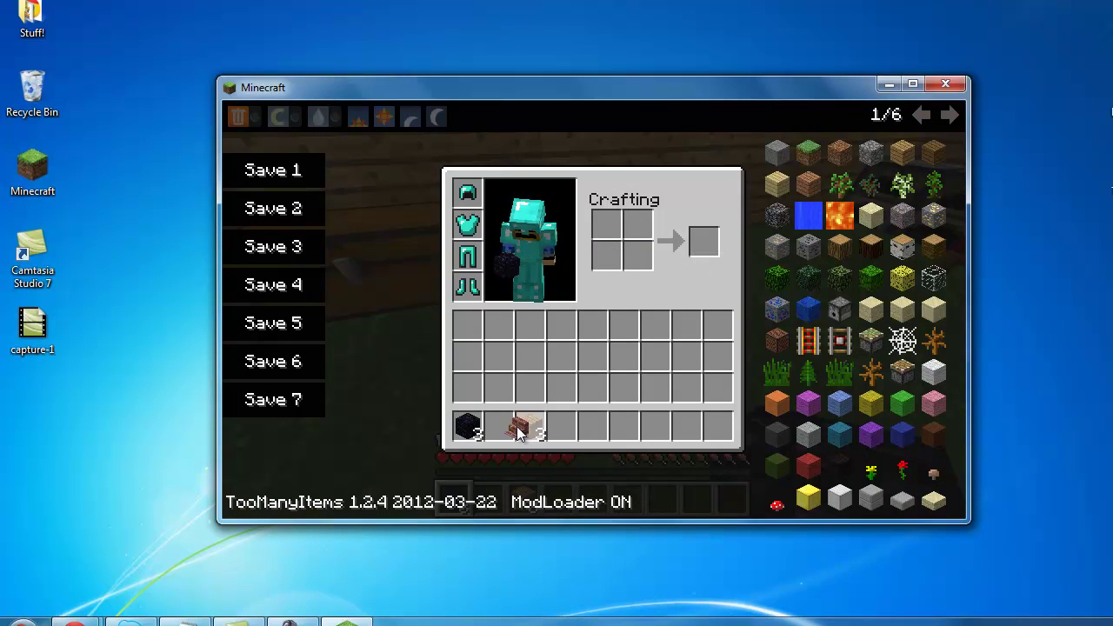
click(518, 432)
Craft an Obsidian Shelf from three obsidian blocks and place it in the fourth hotbar slot
click(467, 426)
click(546, 326)
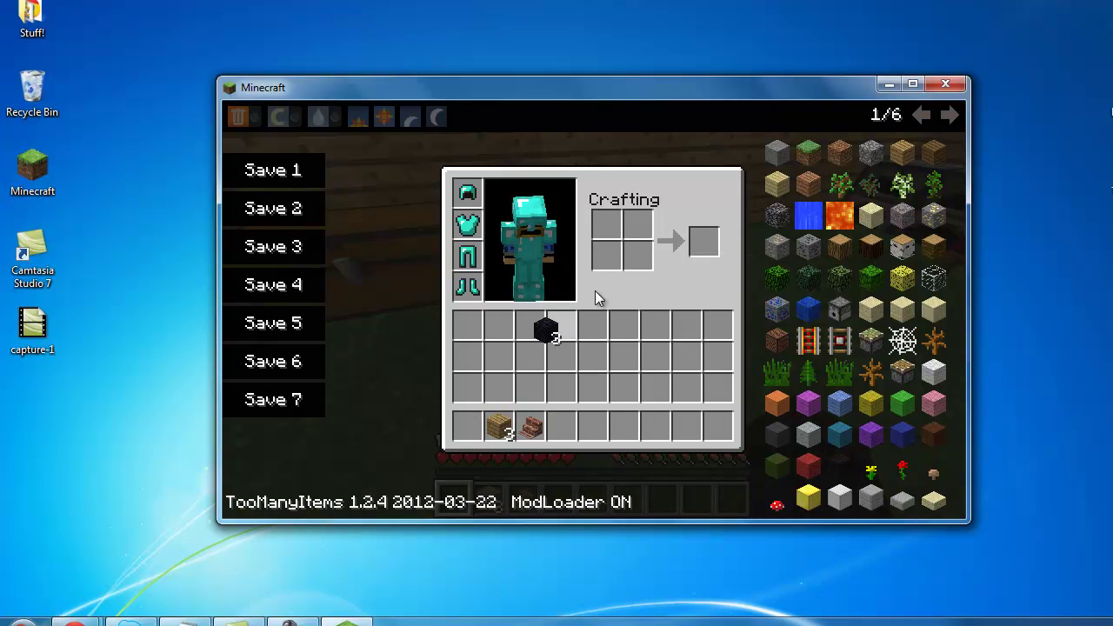
click(546, 326)
right_click(637, 224)
right_click(638, 257)
right_click(606, 256)
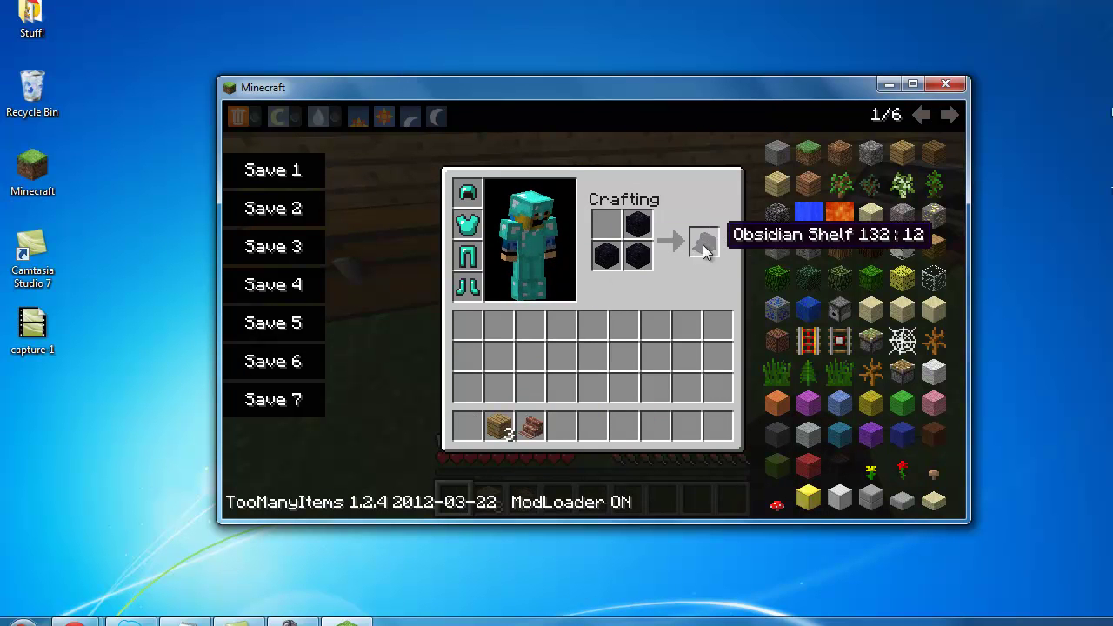
click(704, 250)
click(561, 426)
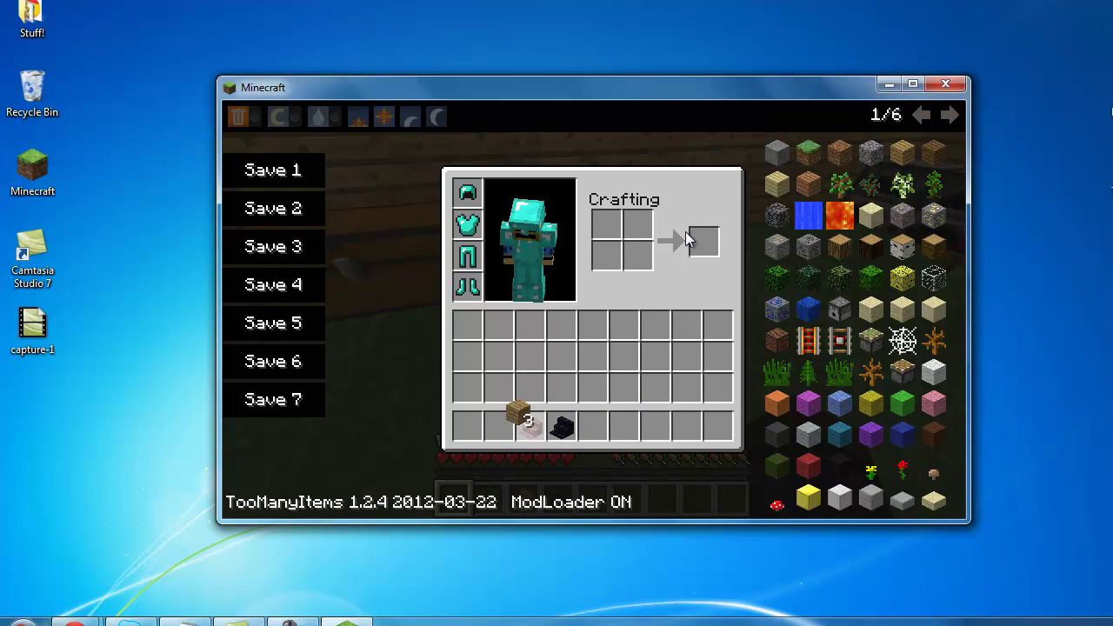
Craft a wooden shelf from three planks, place it in the first hotbar slot, and leave the inventory
right_click(637, 225)
right_click(637, 257)
right_click(606, 256)
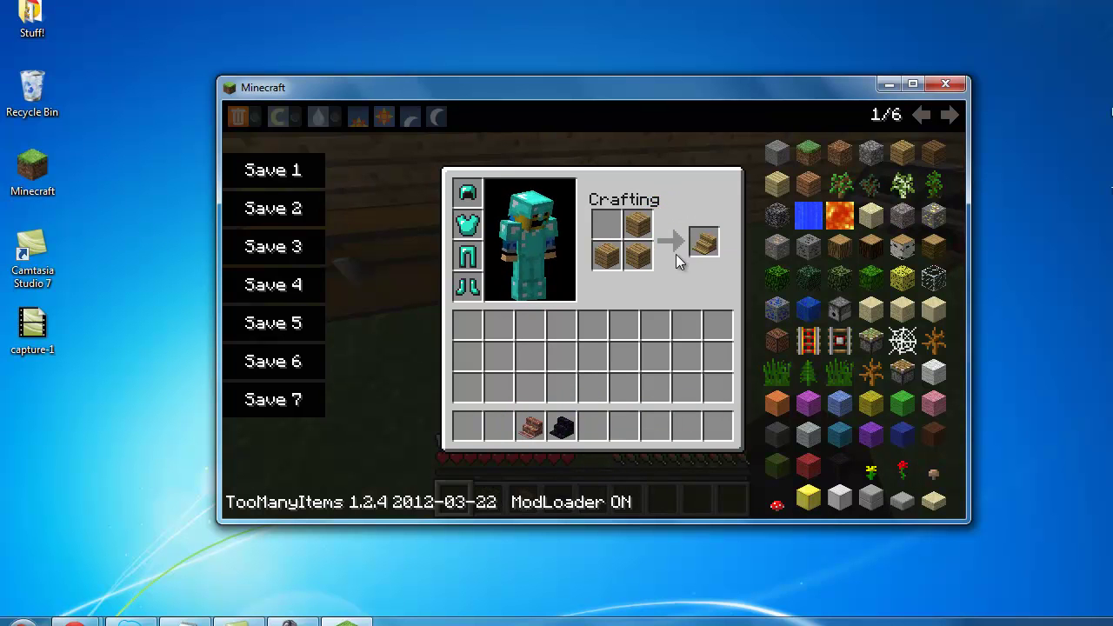
click(692, 241)
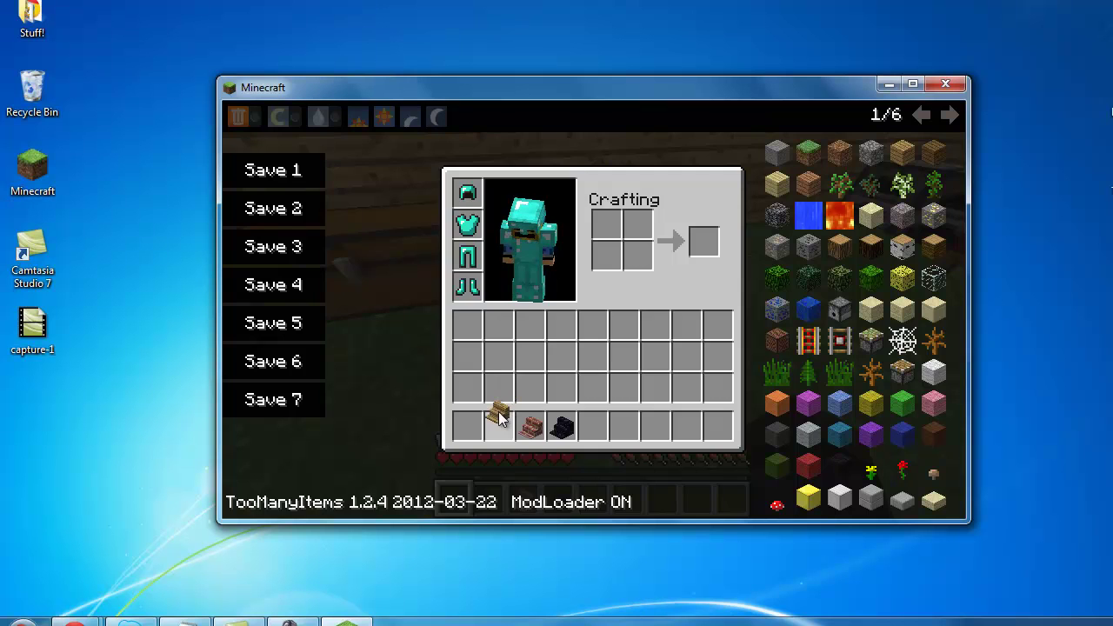
click(467, 426)
key(e)
Hide the TooManyItems overlay in the inventory and return to the game
key(e)
key(o)
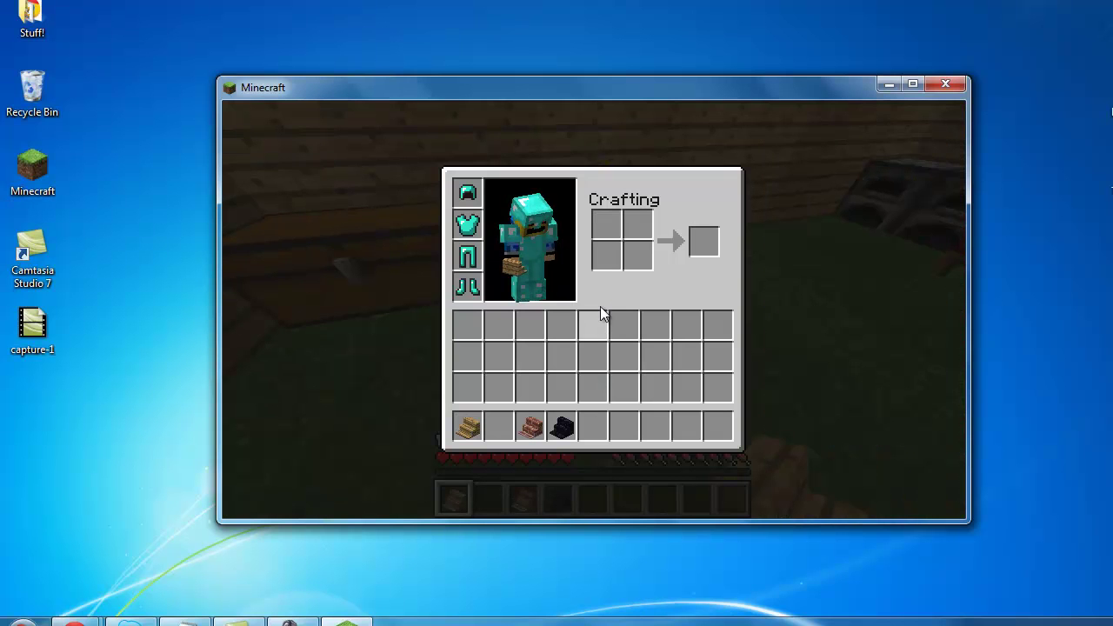
key(o)
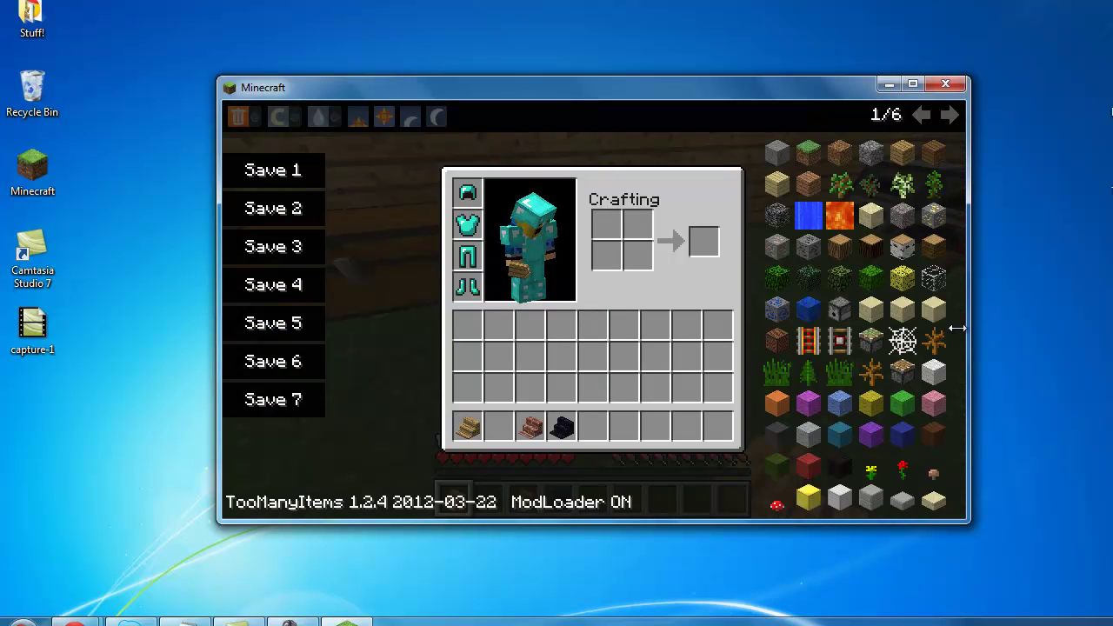
key(o)
key(e)
Take the diamonds, lapis lazuli, redstone, iron ore and three stacks of cobblestone from the large chest
right_click(594, 310)
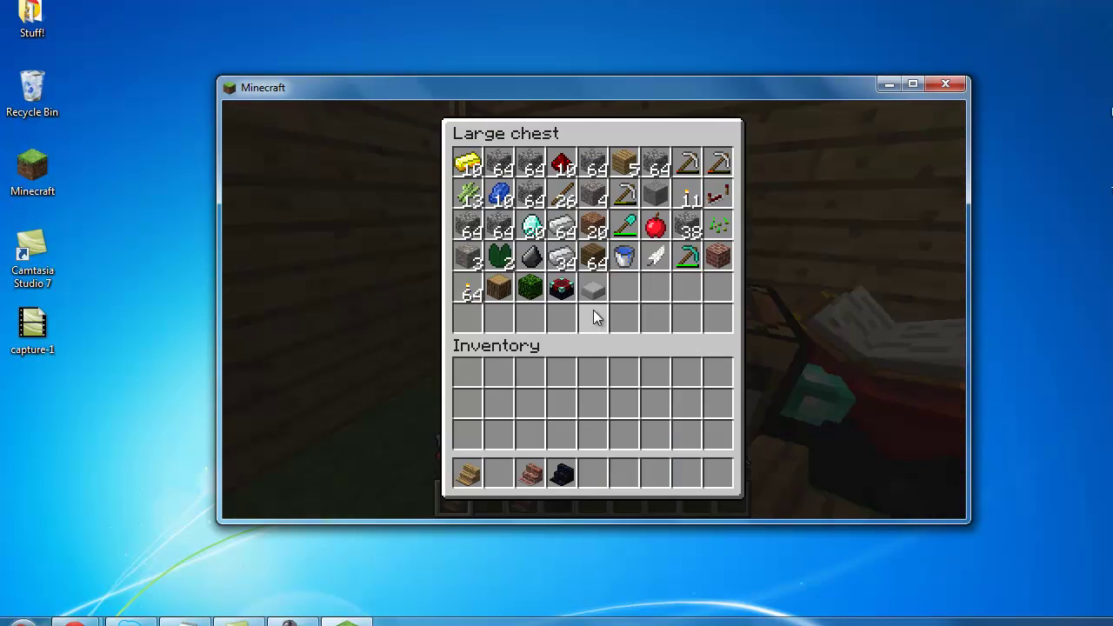
click(530, 226)
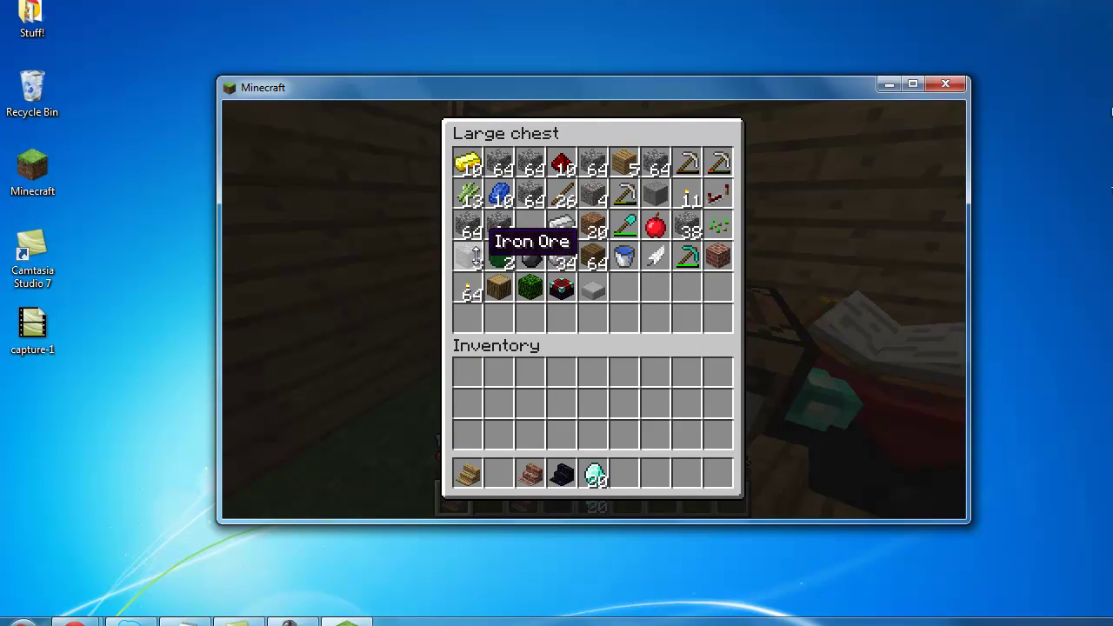
shift+click(502, 226)
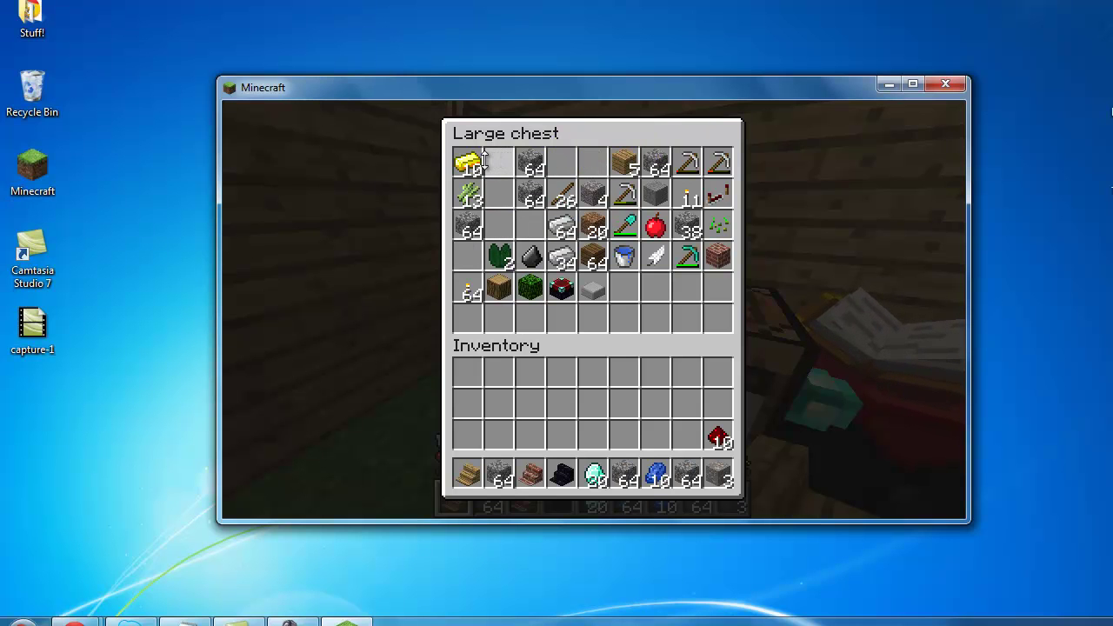
key(e)
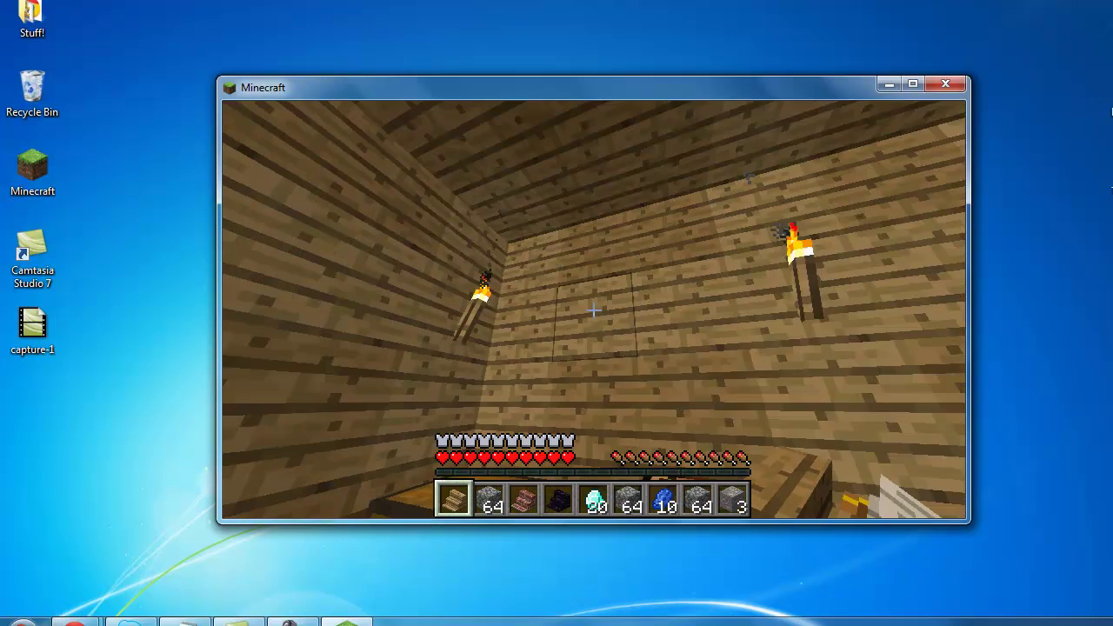
Mount the wooden shelf on the wall above the chest and stock it with diamonds, lapis lazuli and two cobblestone stacks
right_click(594, 310)
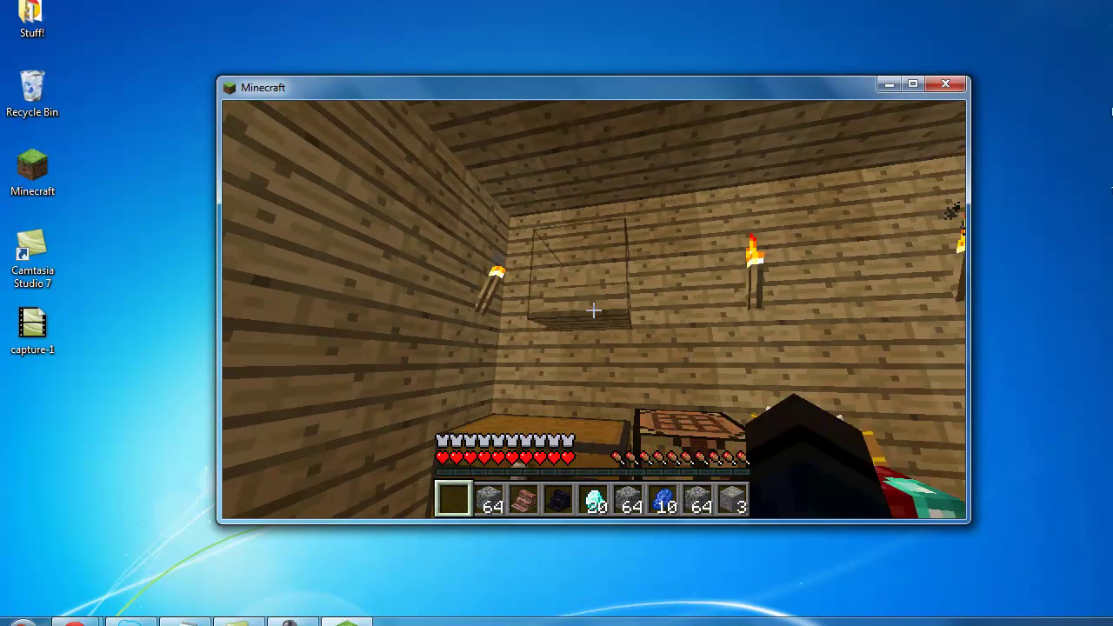
right_click(594, 310)
click(592, 426)
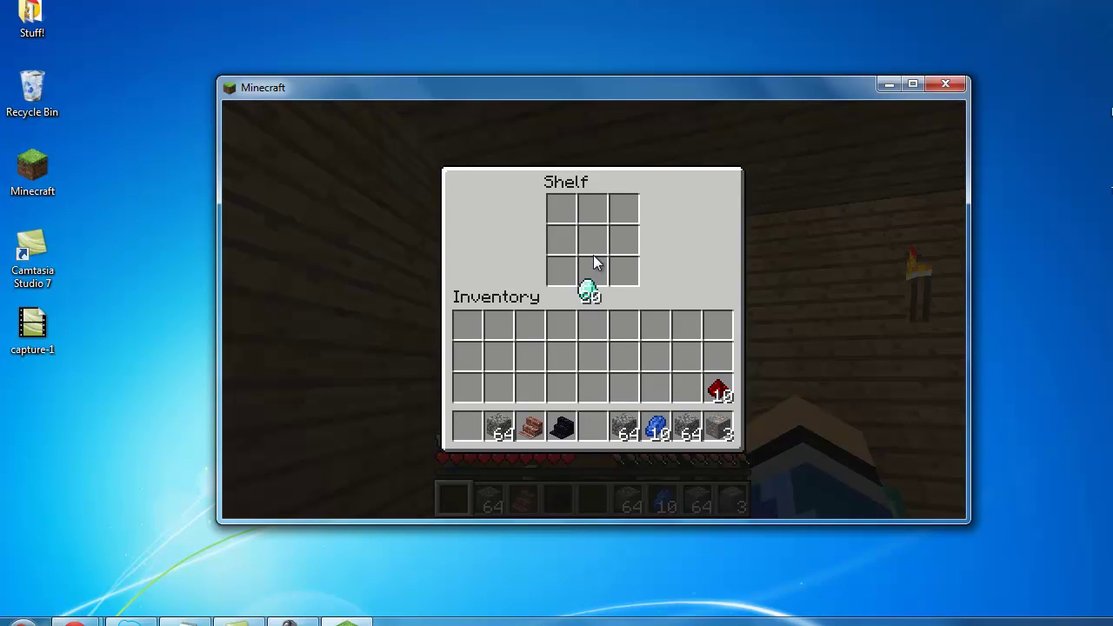
click(634, 418)
click(623, 355)
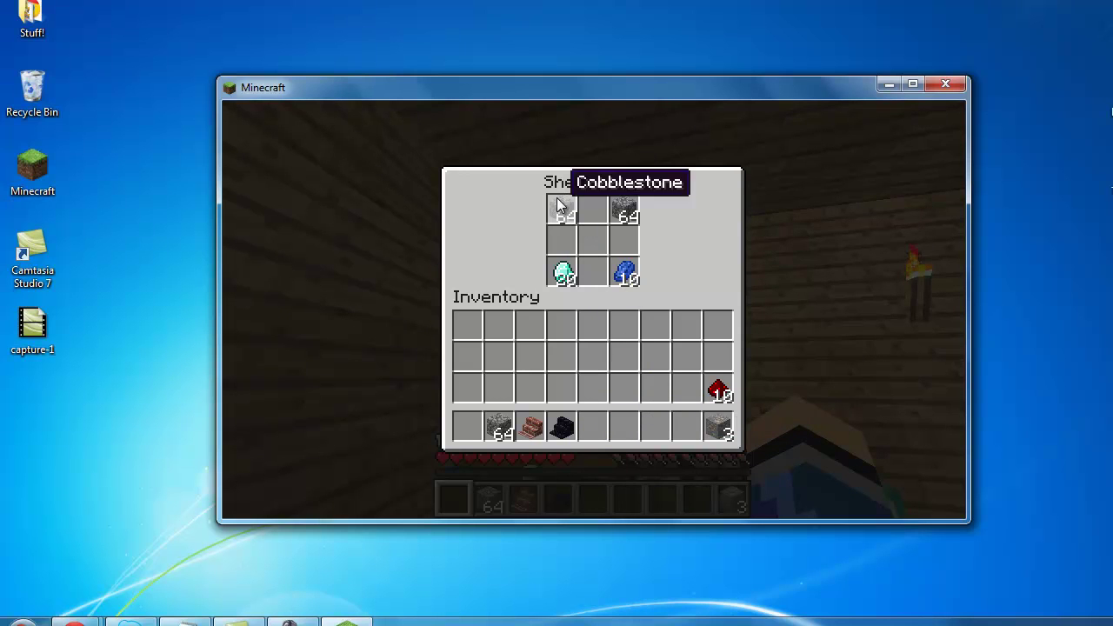
key(Escape)
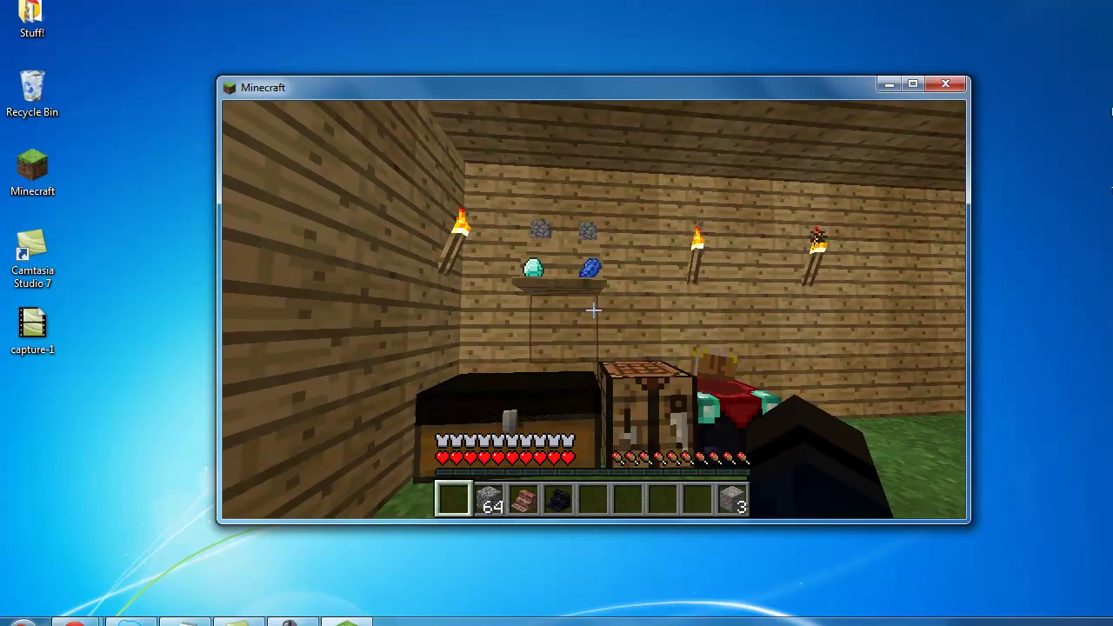
Place the brick shelf on the ground beside the enchantment table and open its storage
key(s)
scroll(593, 309, down, 2)
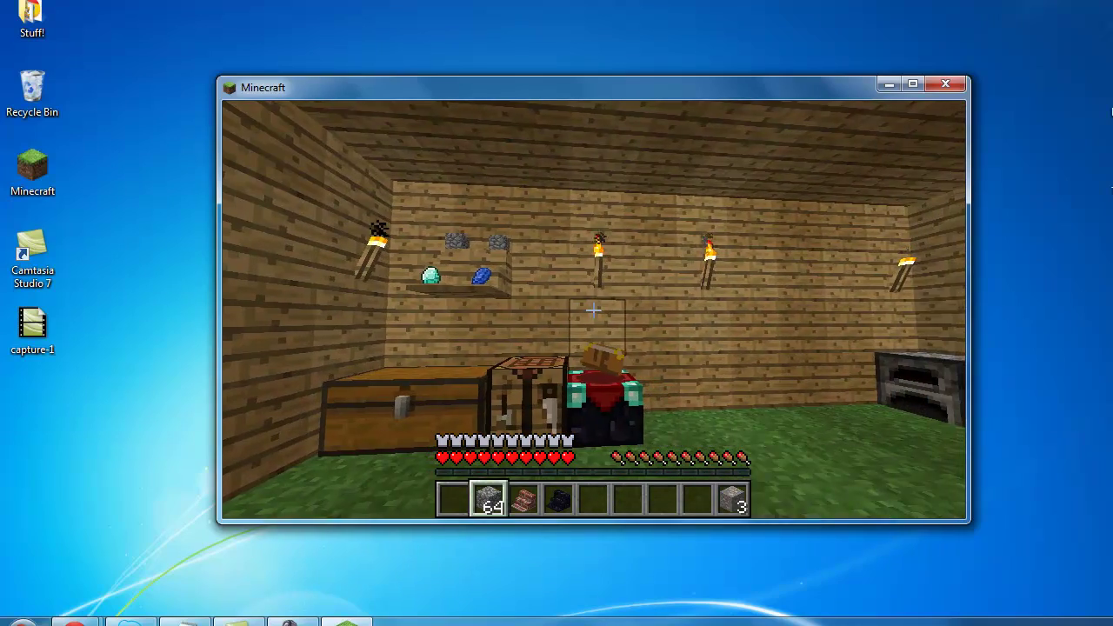
right_click(593, 309)
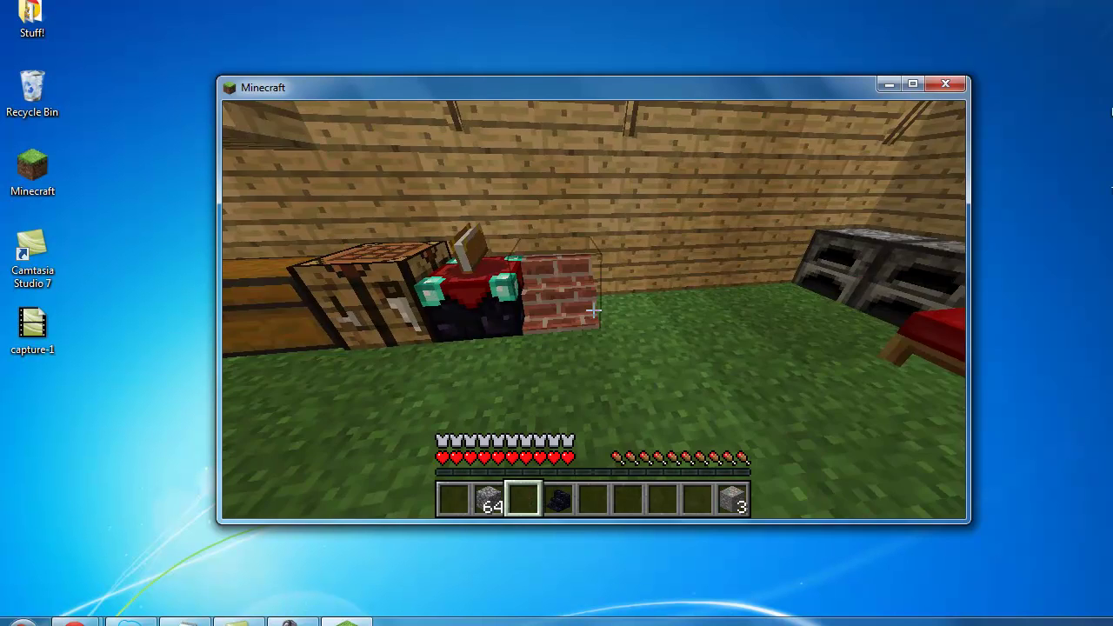
right_click(593, 310)
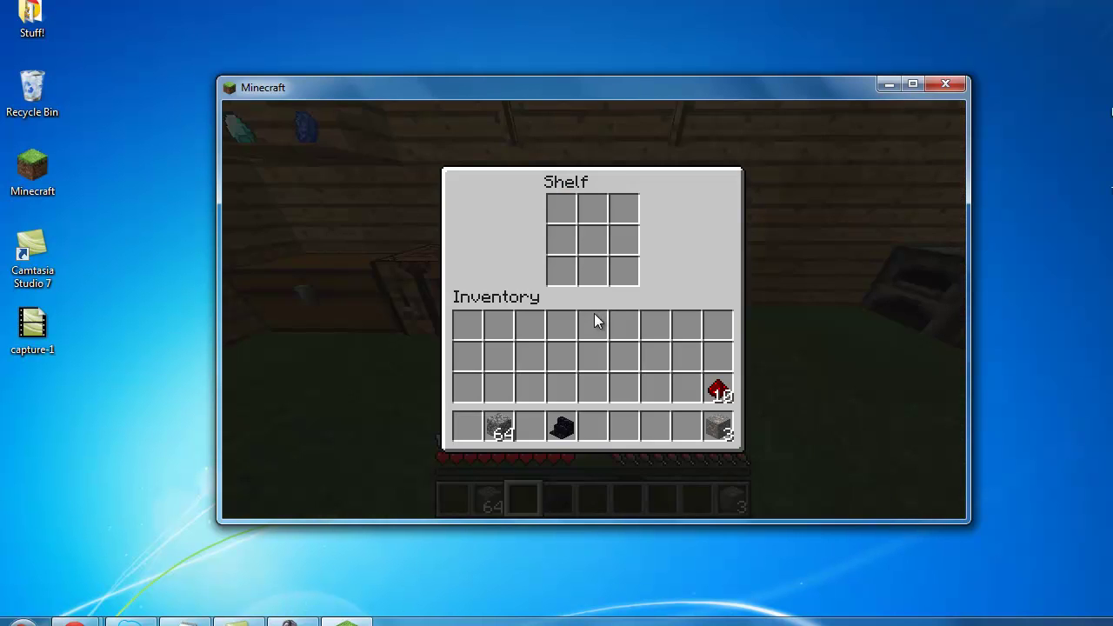
Spread the cobblestone stack over the four corners and centre of the brick shelf, then close its storage
click(500, 426)
click(530, 354)
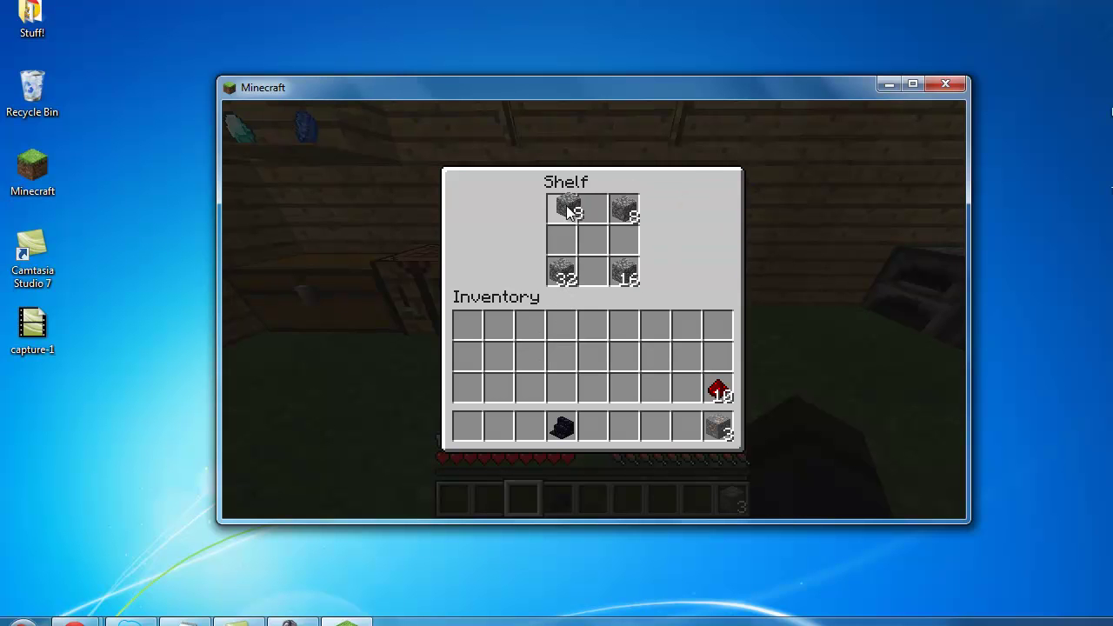
right_click(566, 211)
click(592, 239)
key(Escape)
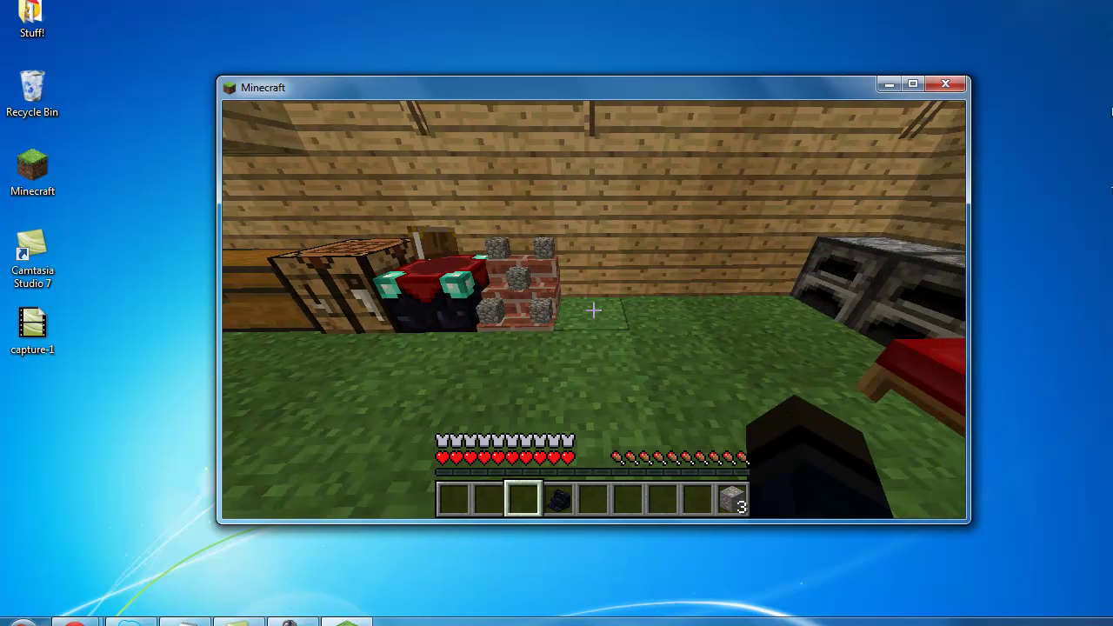
Place the black shelf beside the brick shelf and fill it with the redstone and iron ore
key(4)
right_click(593, 309)
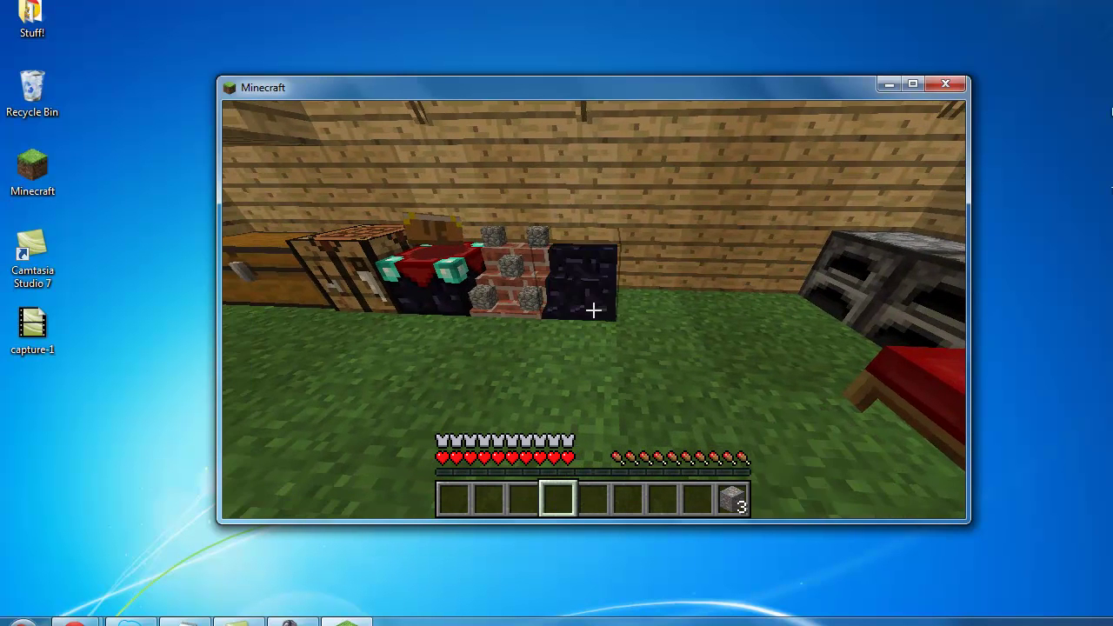
right_click(593, 310)
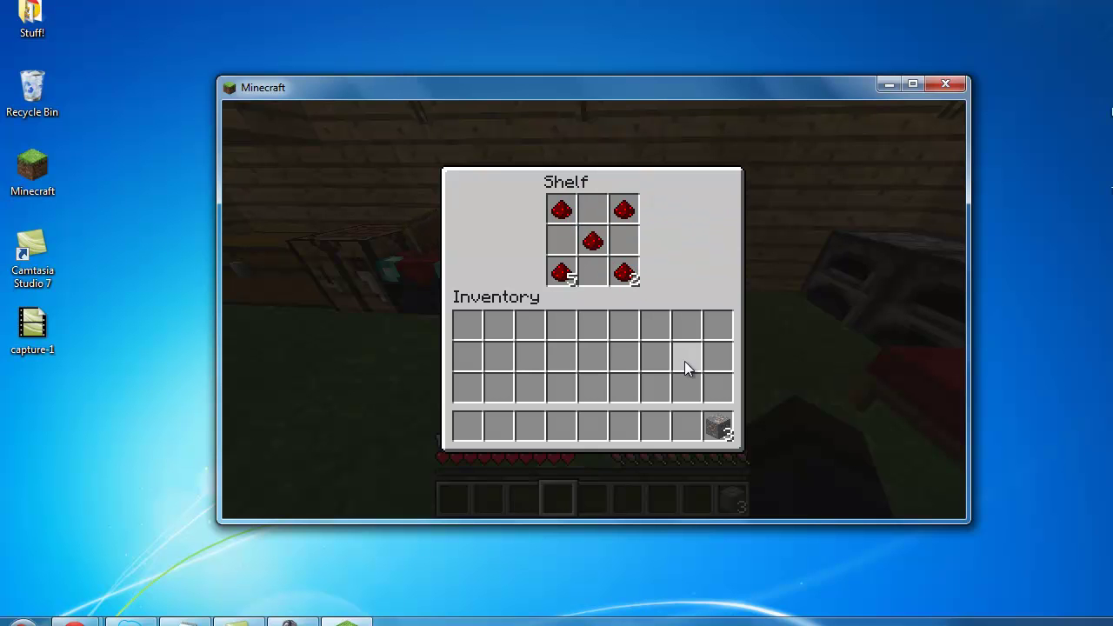
click(721, 417)
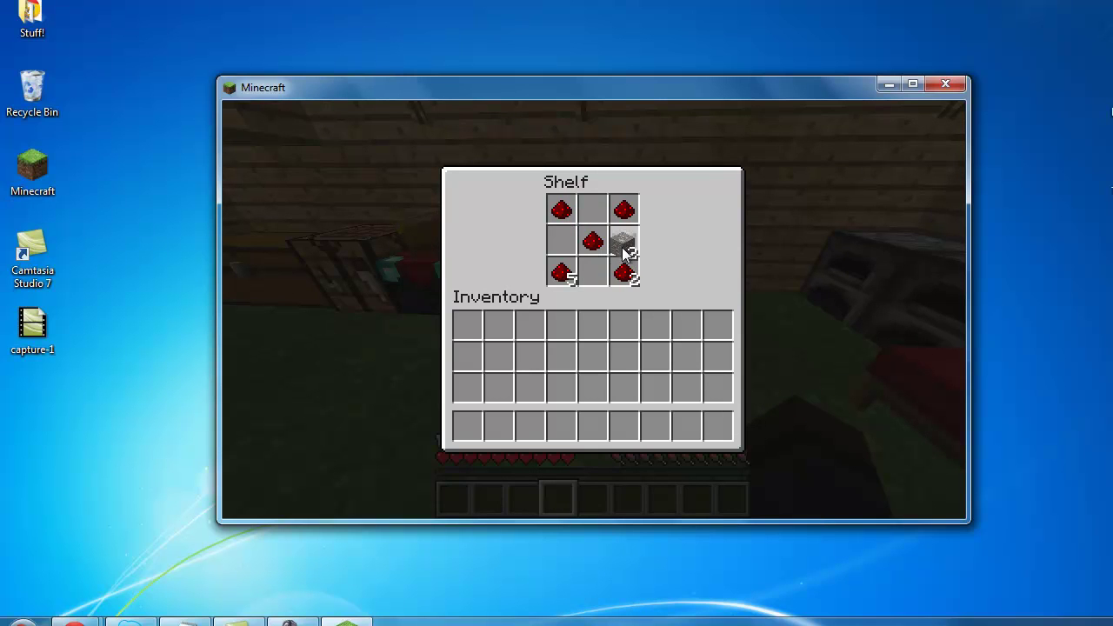
key(Escape)
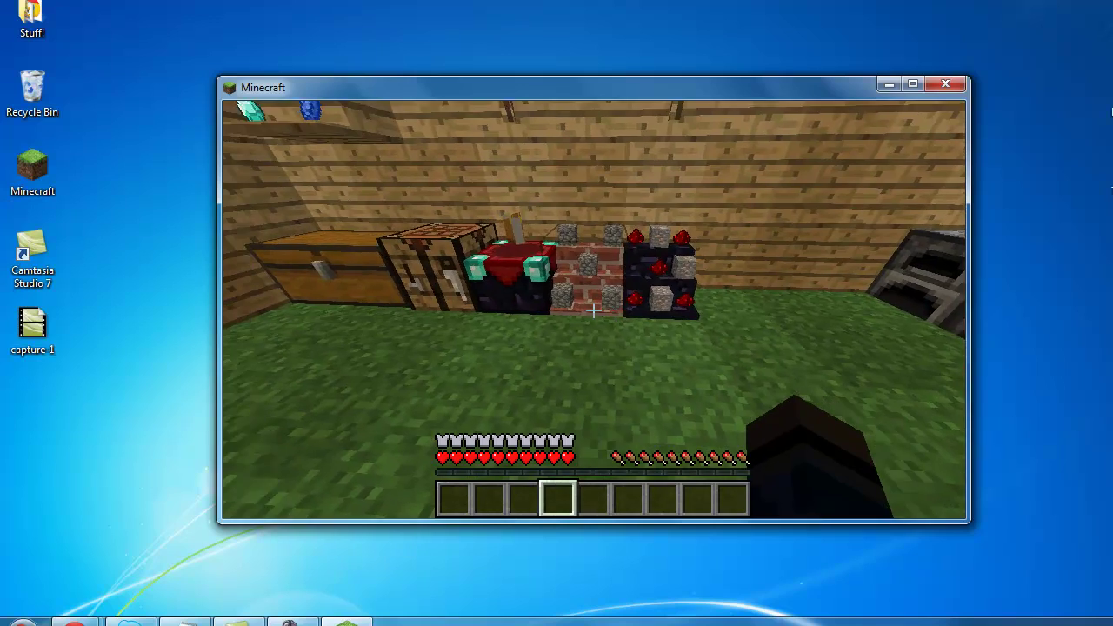
Turn on creative mode and break the chest half beside the crafting table and the wall block behind it
key(e)
key(e)
key(e)
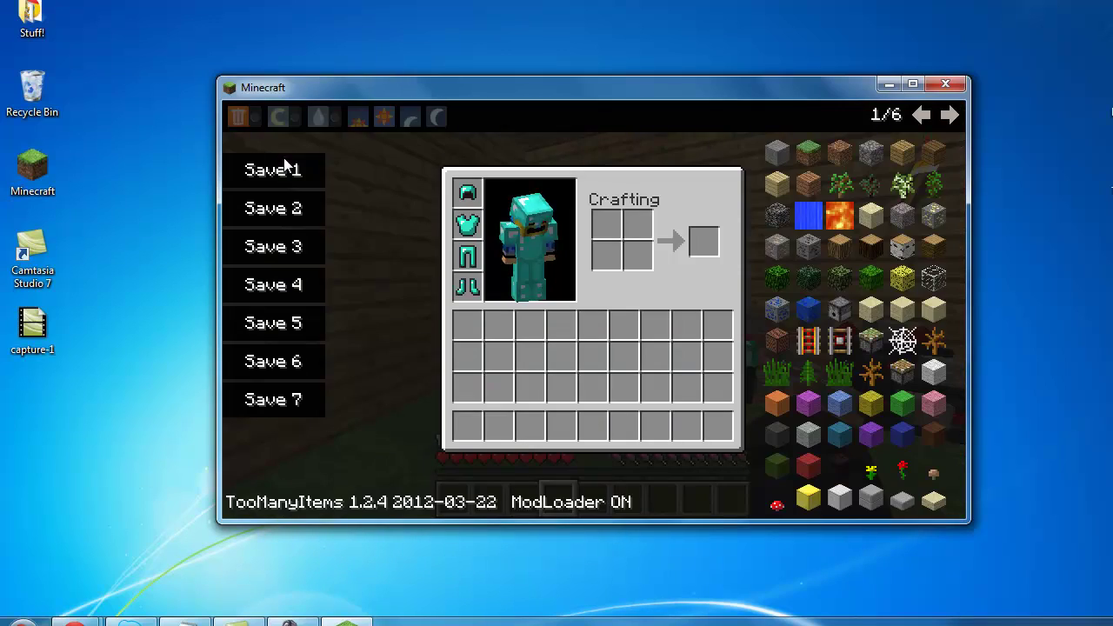
click(280, 124)
key(e)
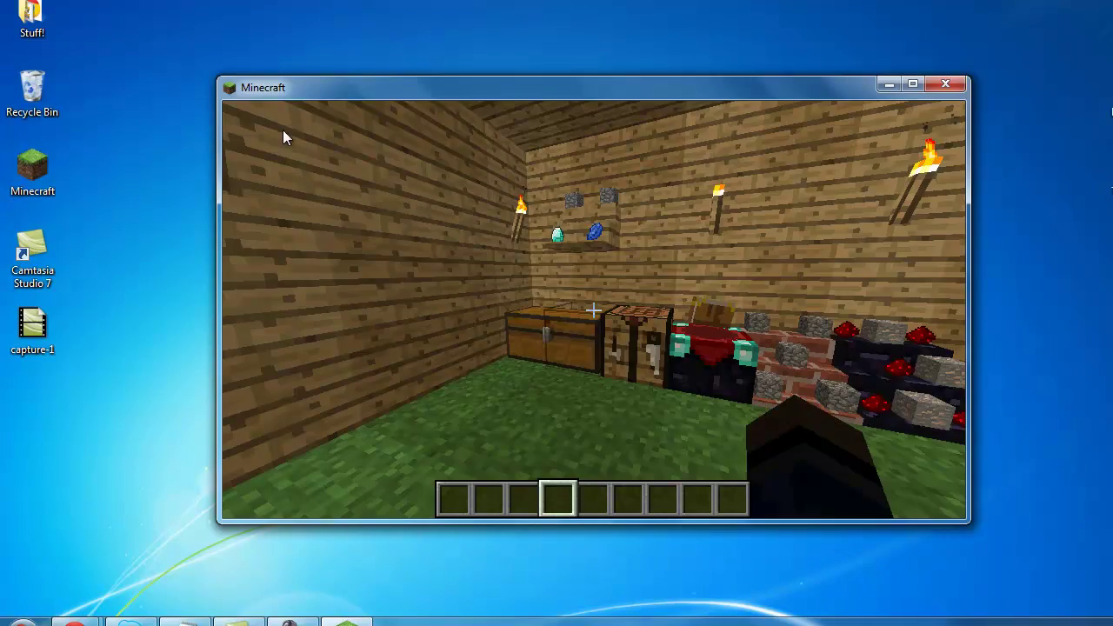
key(e)
key(e)
key(w)
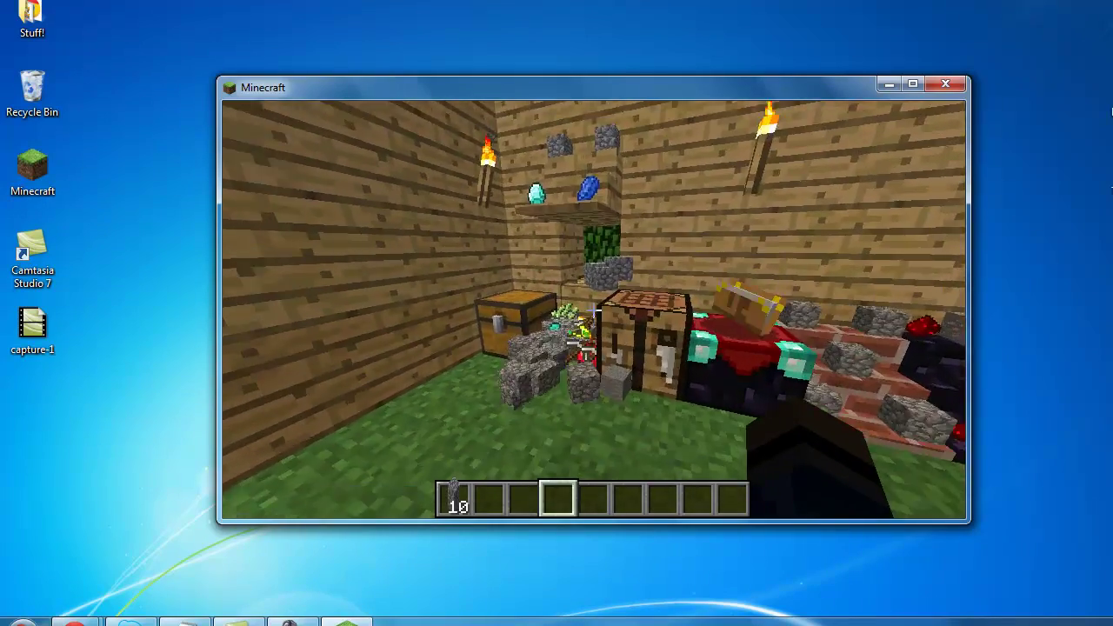
Turn creative mode off after picking up the items spilled from the broken chest
key(e)
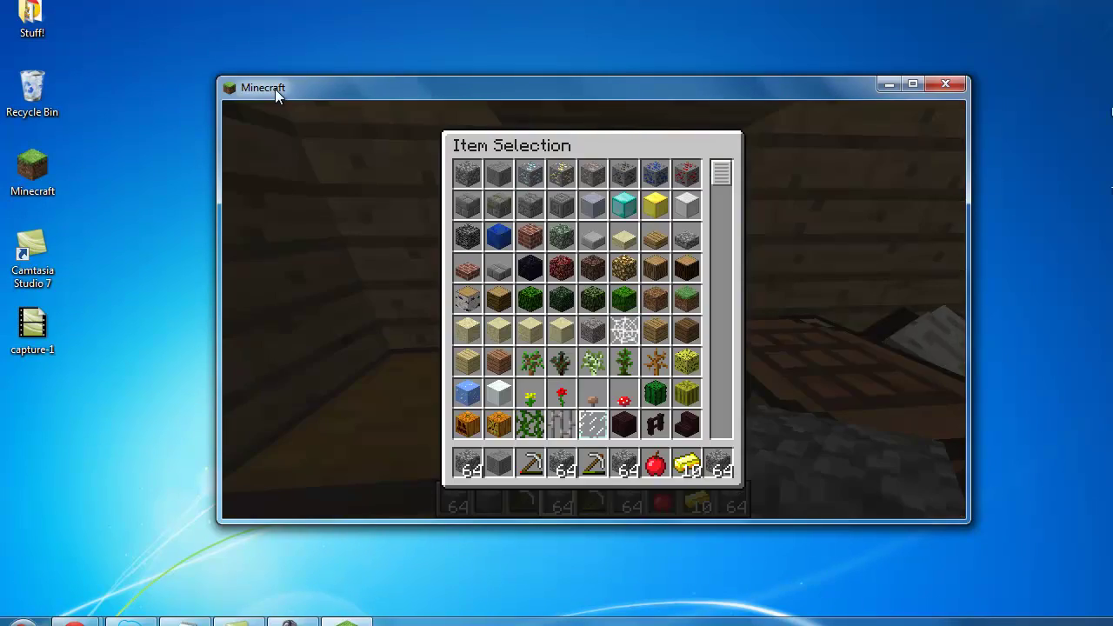
click(284, 128)
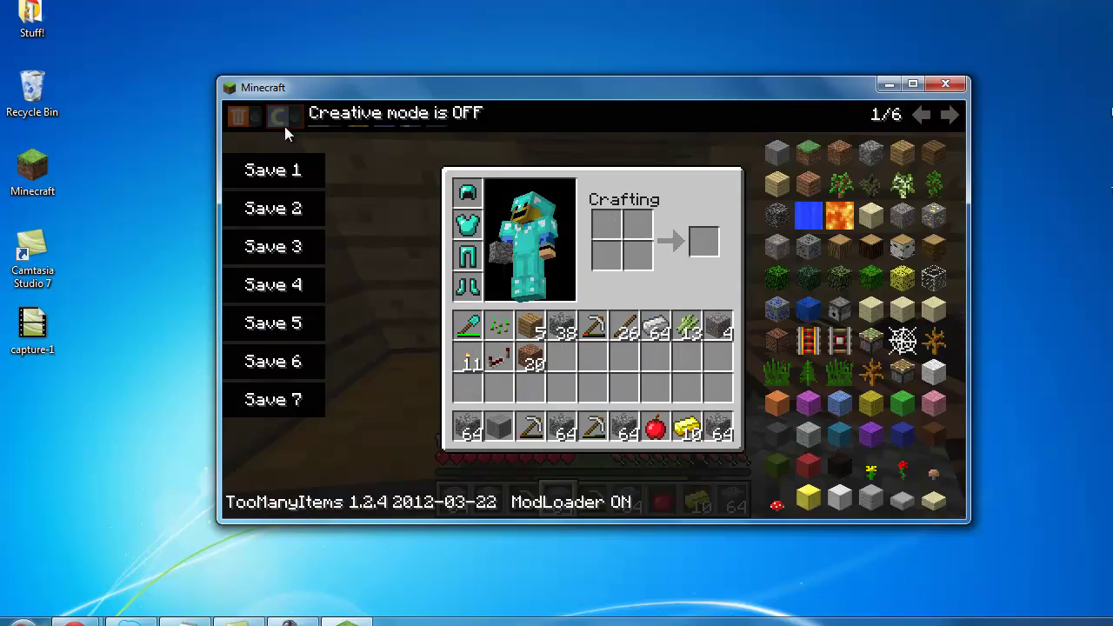
key(e)
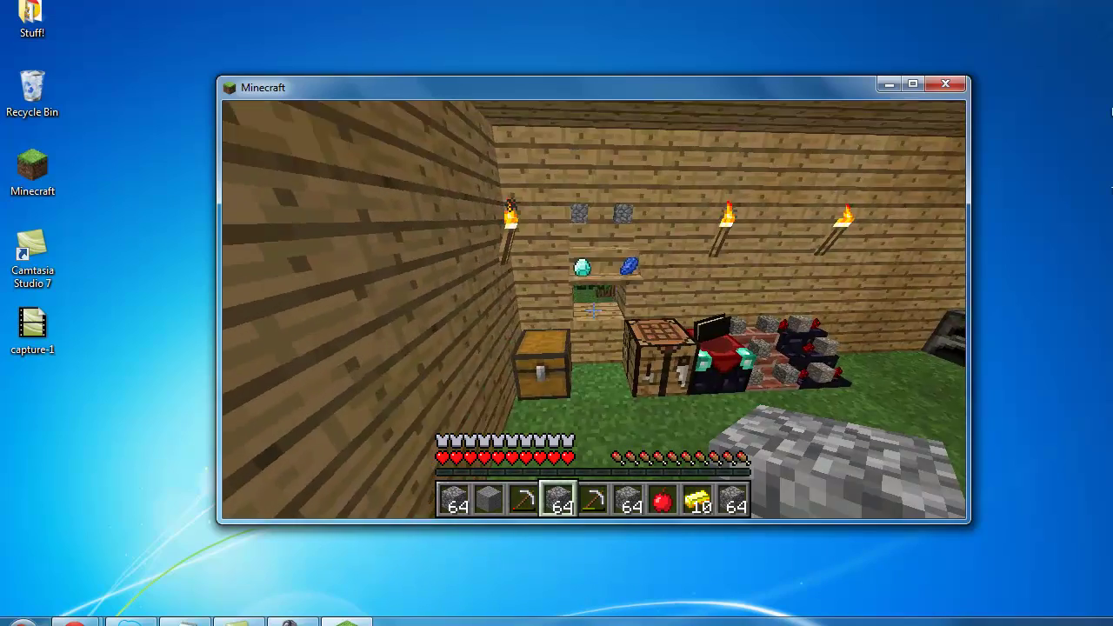
Turn creative mode back on and break the wooden shelf on the wall, the brick shelf and the black shelf
key(w)
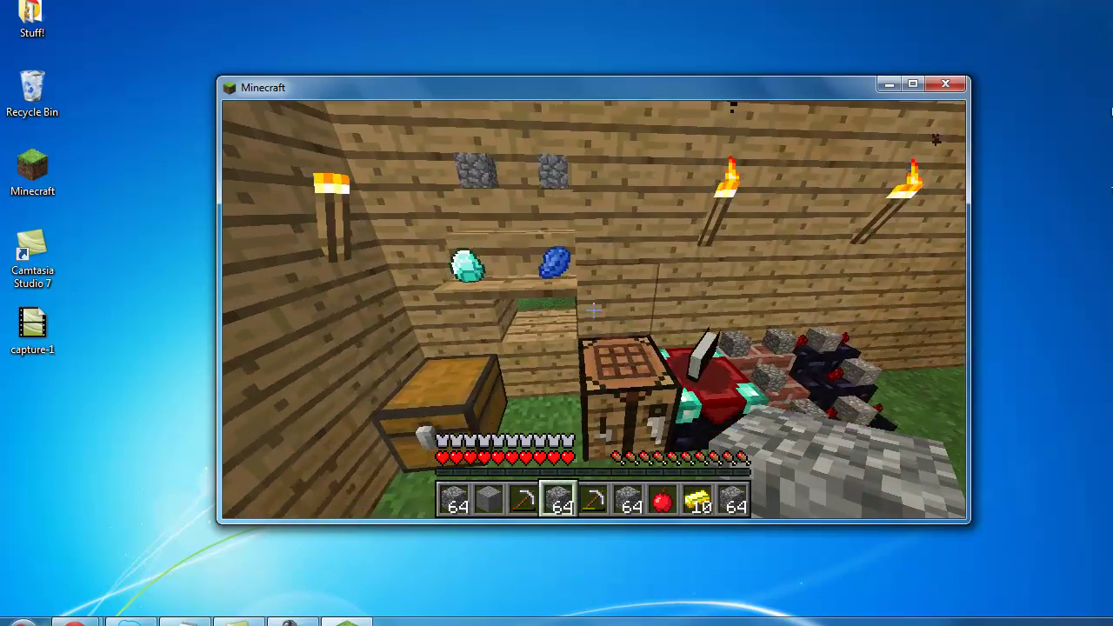
key(w)
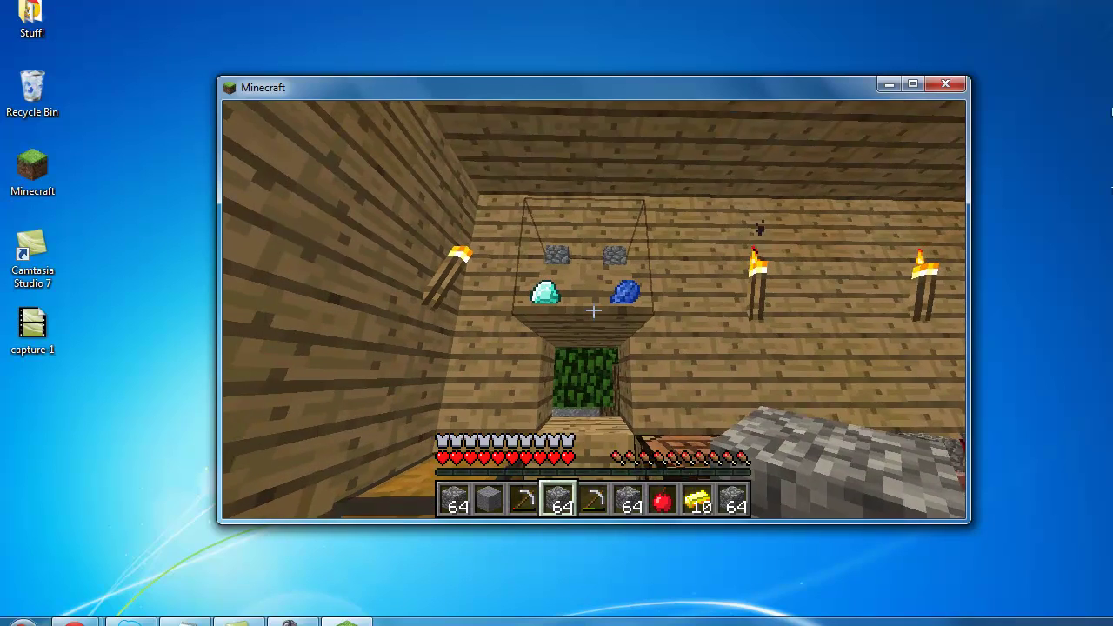
key(e)
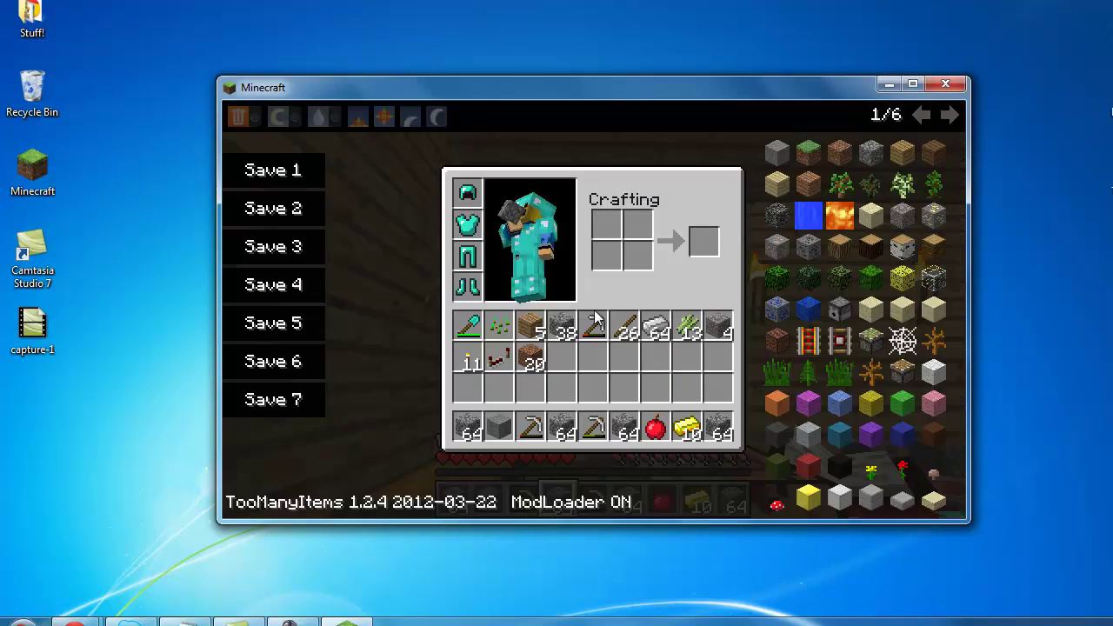
key(e)
key(w)
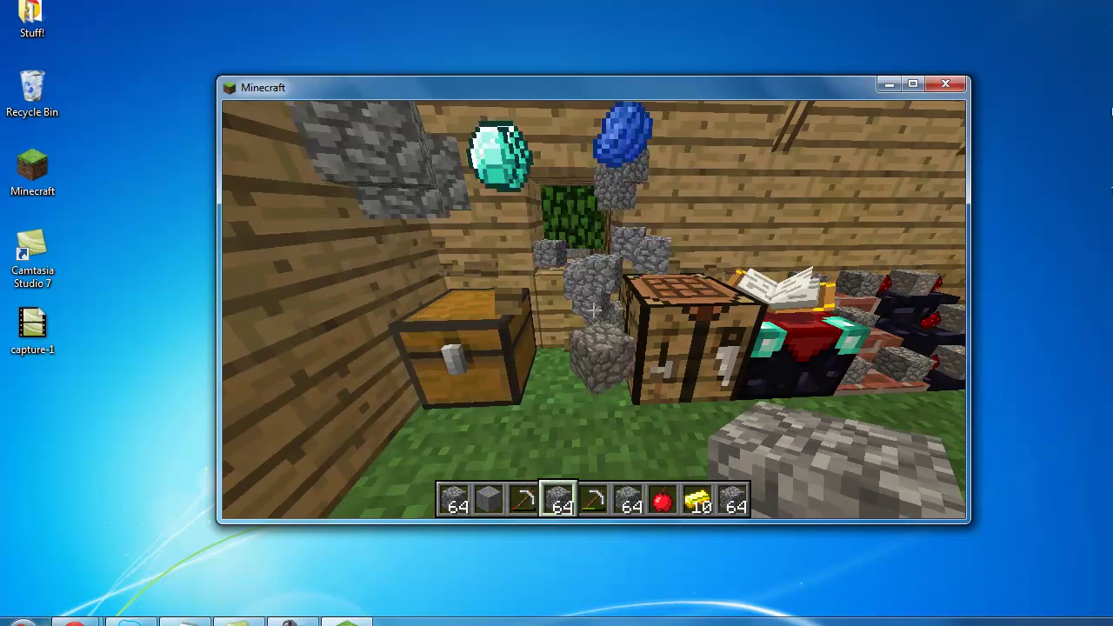
key(w)
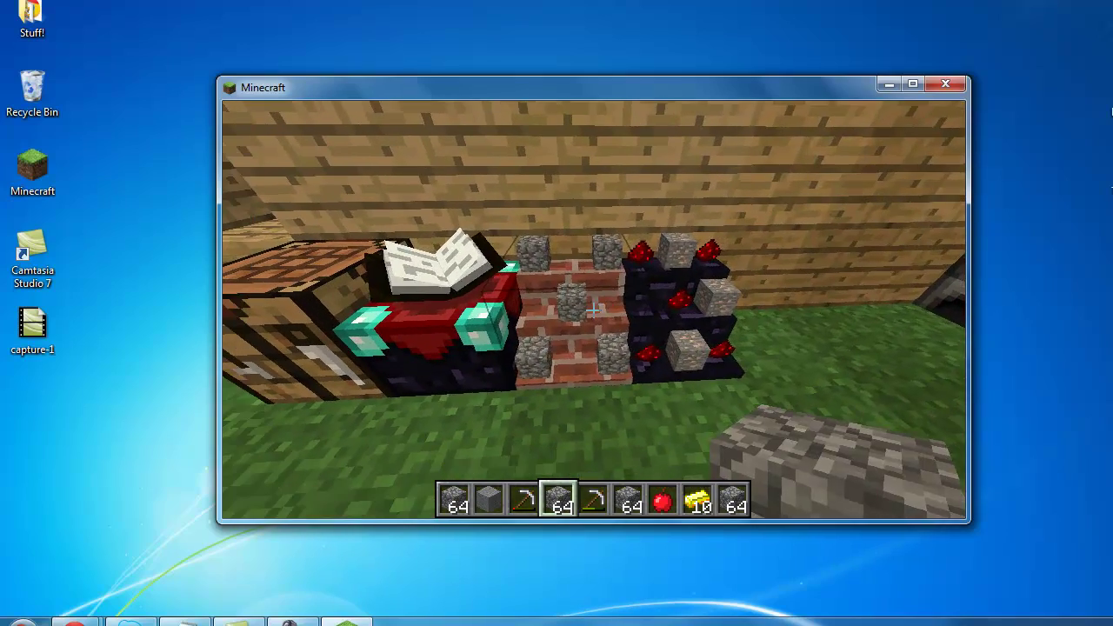
click(594, 311)
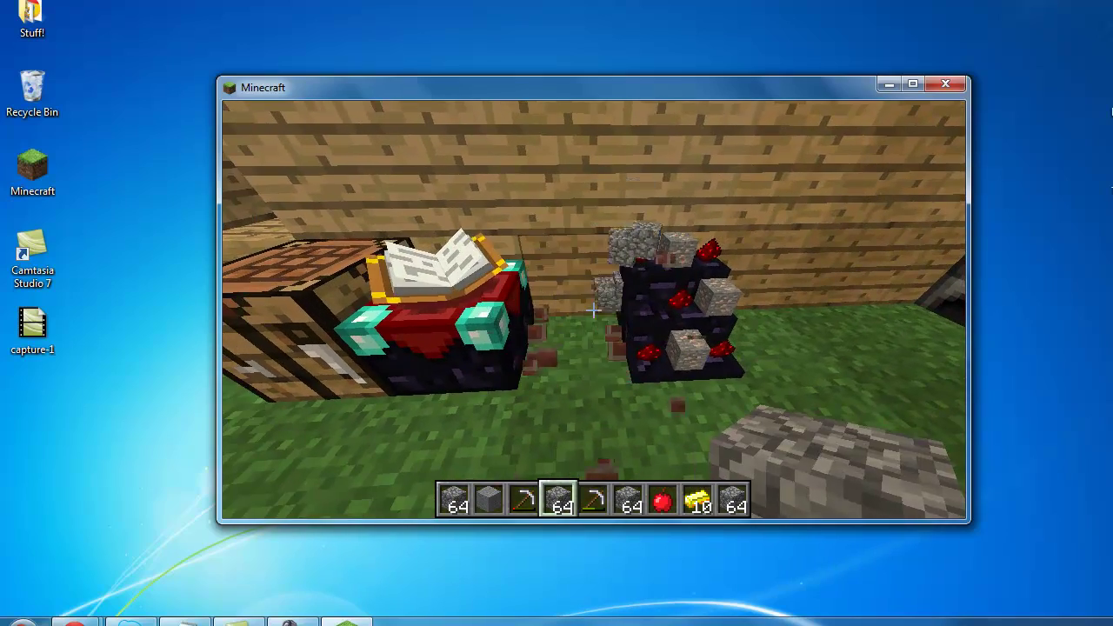
click(594, 310)
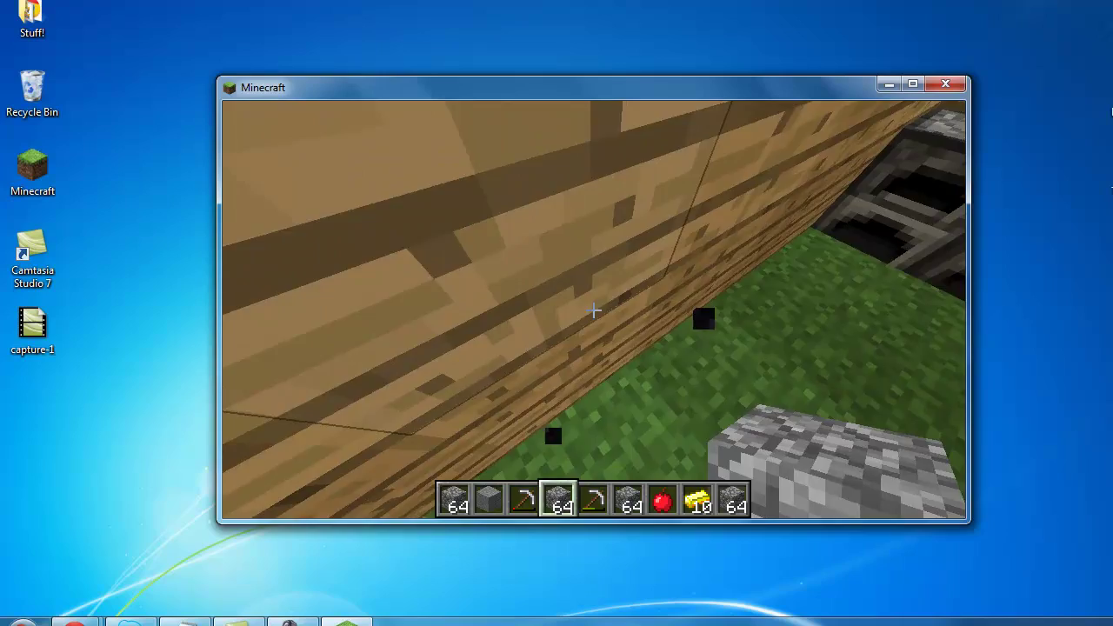
Collect the items dropped by the broken shelves and turn creative mode off
key(e)
key(e)
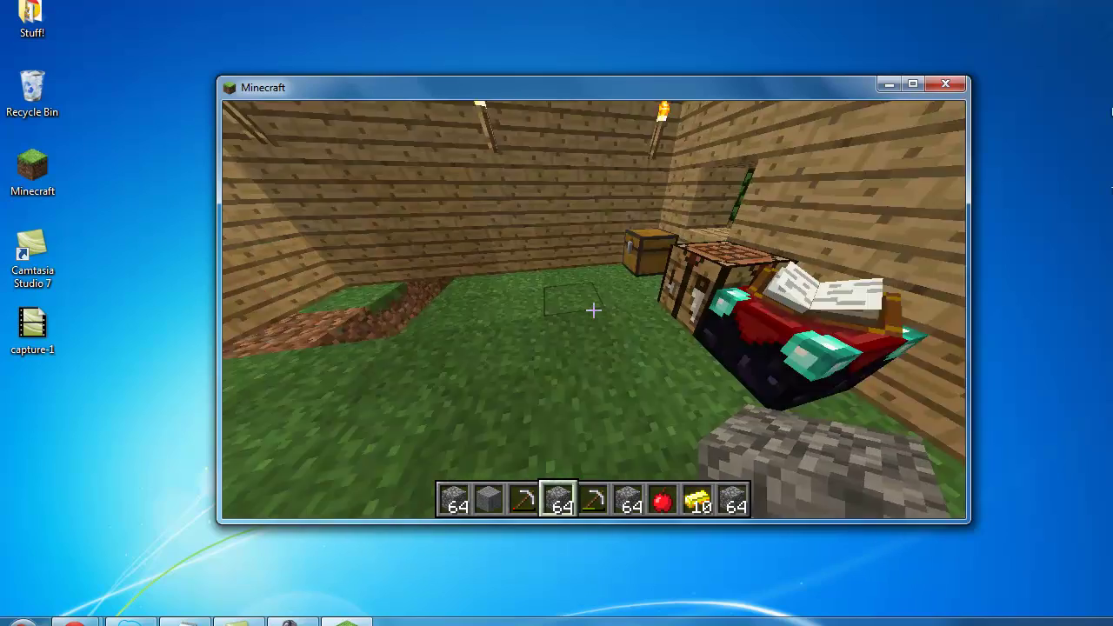
key(e)
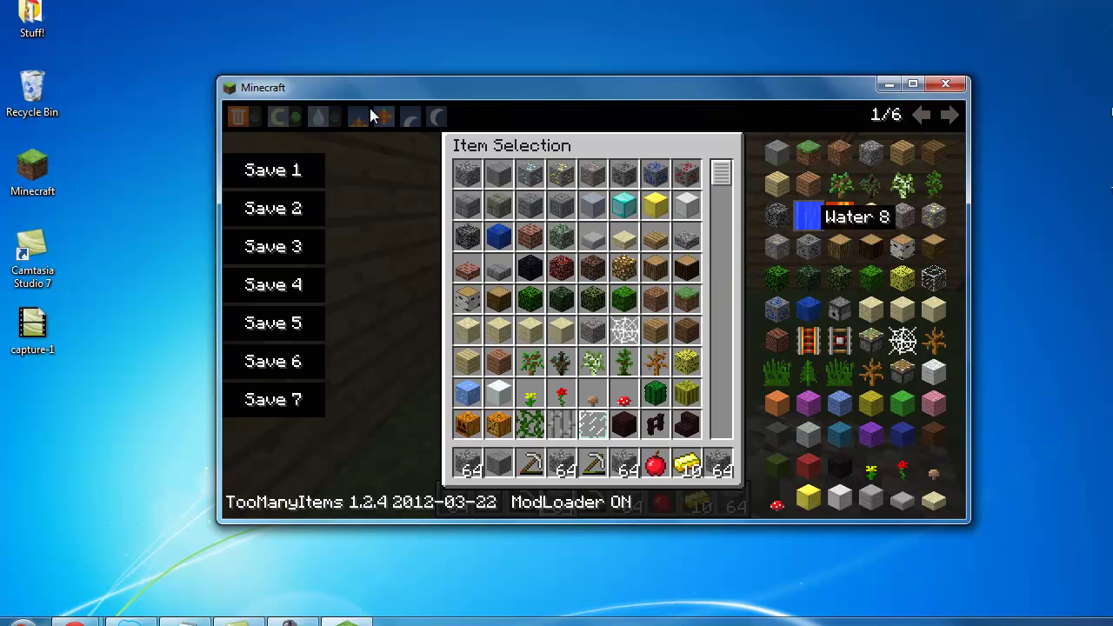
click(284, 117)
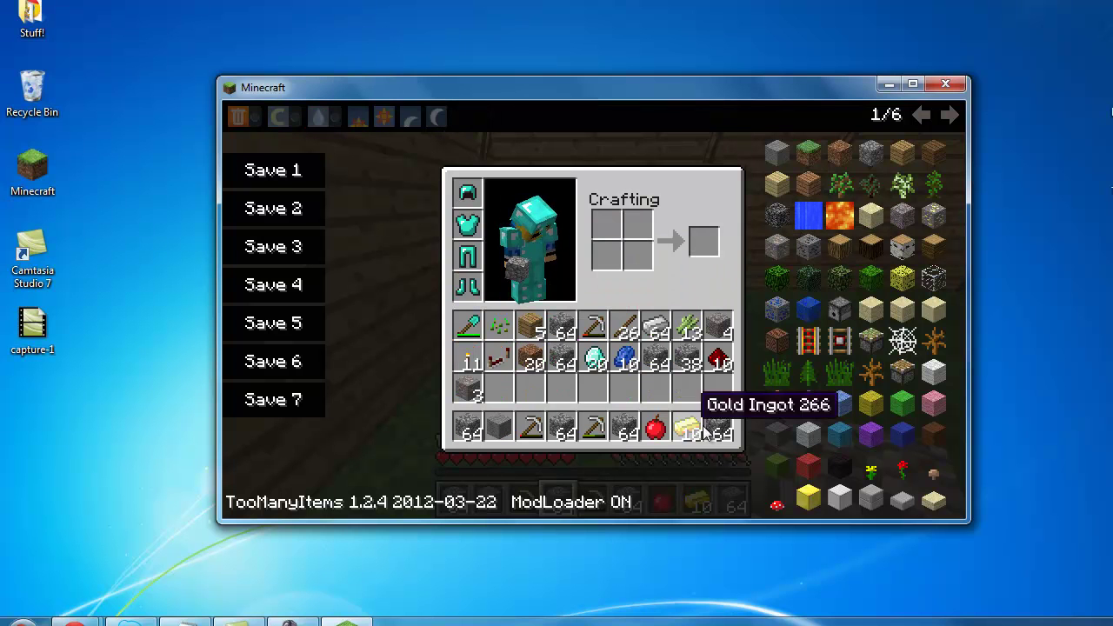
Swap the cobblestone in the last hotbar slot for the wooden planks and patch the hole in the wall
click(506, 389)
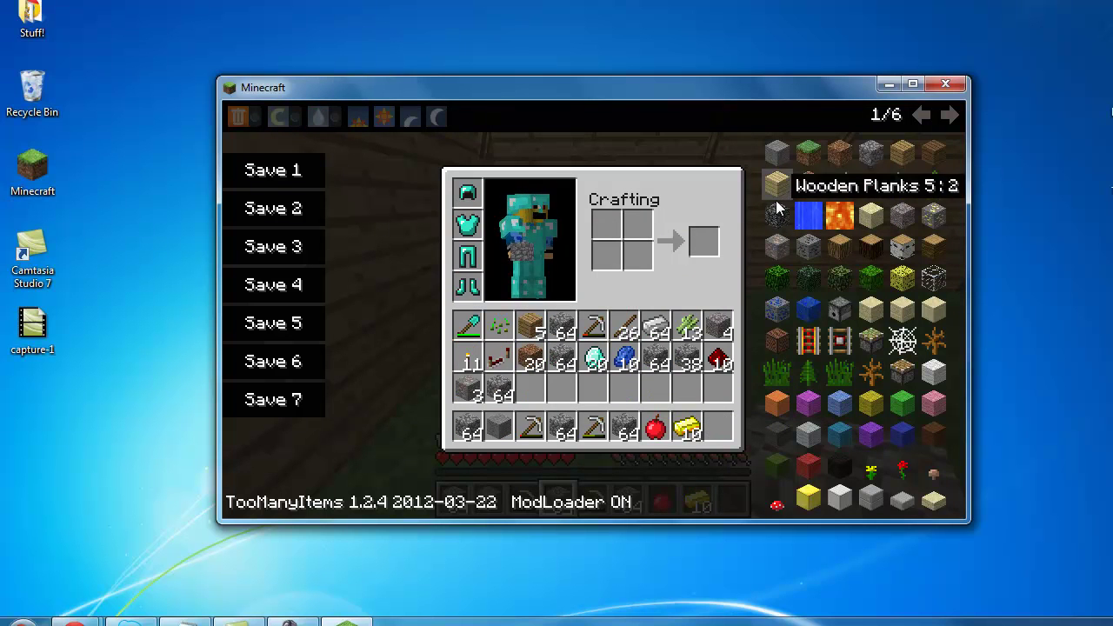
key(e)
key(e)
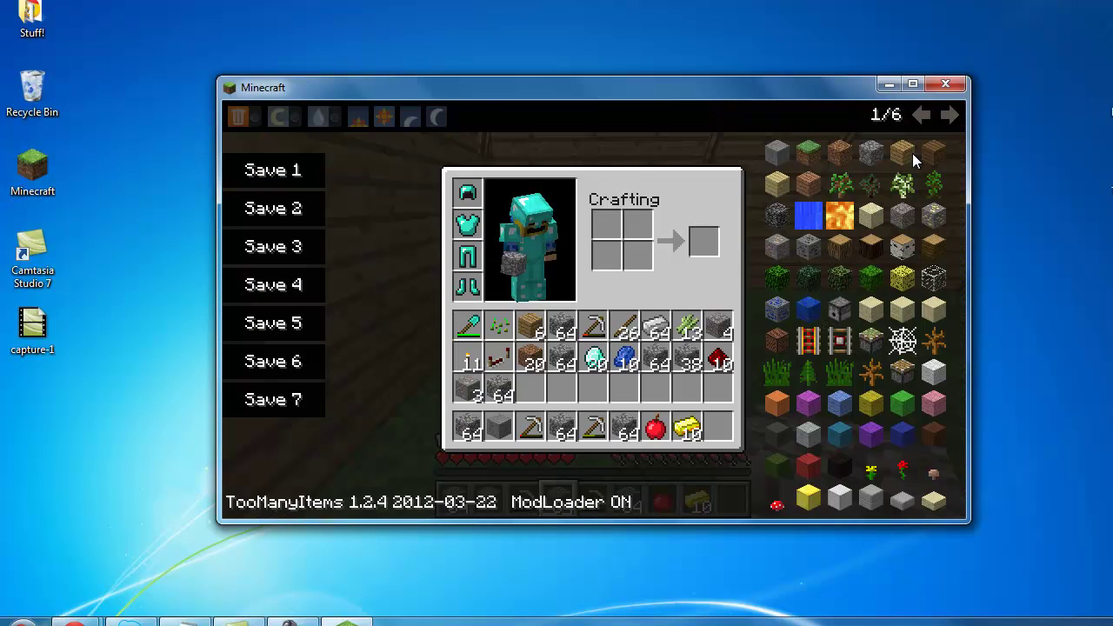
click(529, 326)
click(718, 427)
key(e)
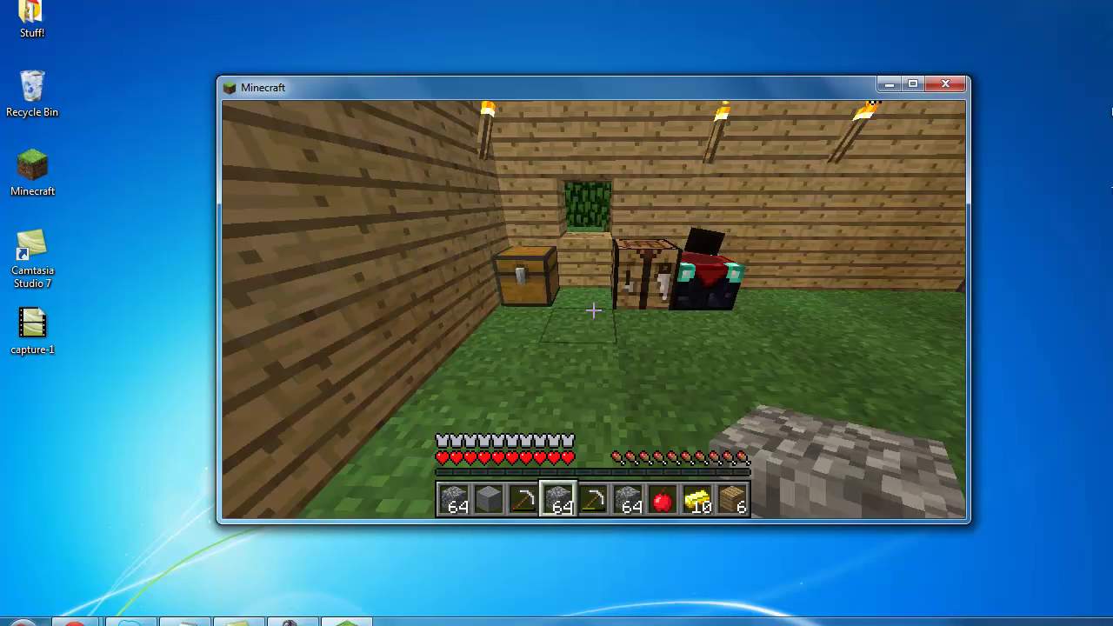
scroll(593, 310, down, 3)
right_click(593, 309)
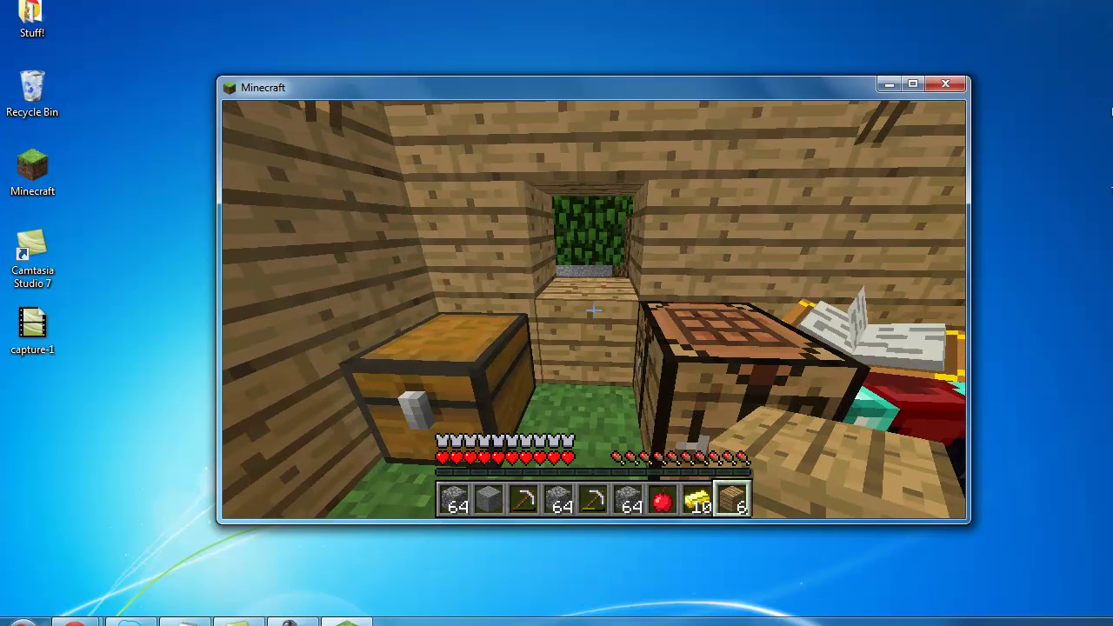
Get a chest from page 2 of the TooManyItems list, place it between the single chest and crafting table, and open it
key(e)
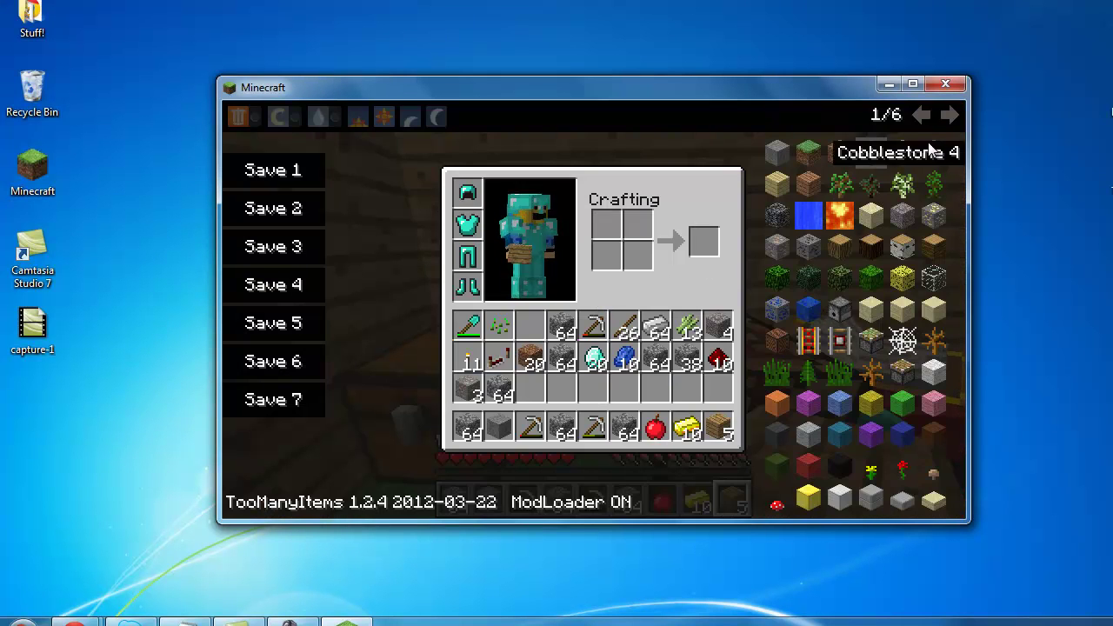
click(951, 115)
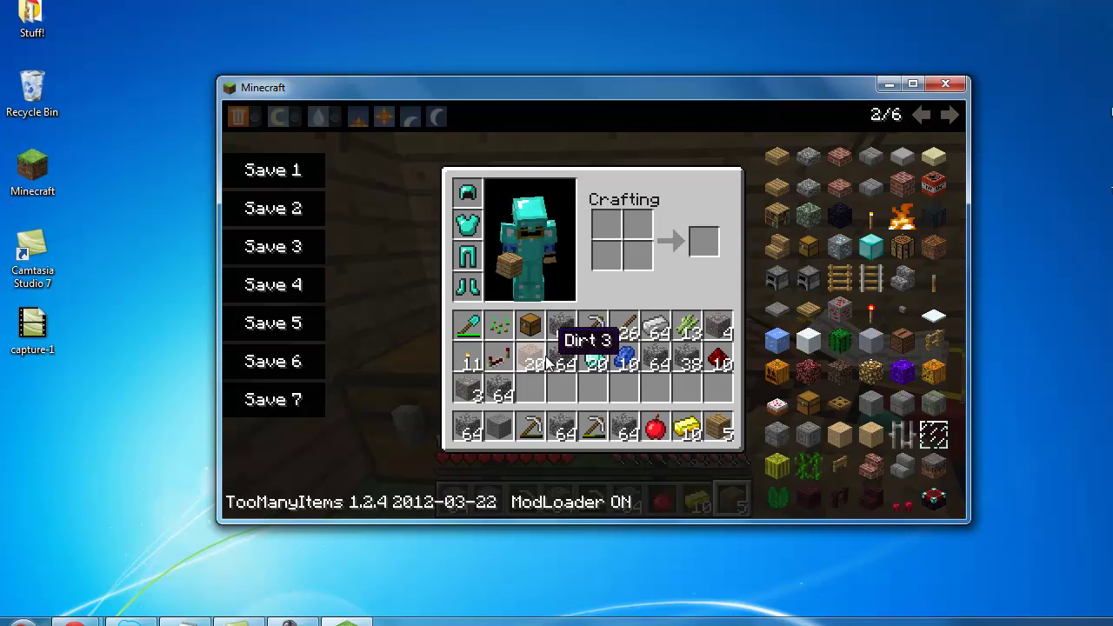
key(e)
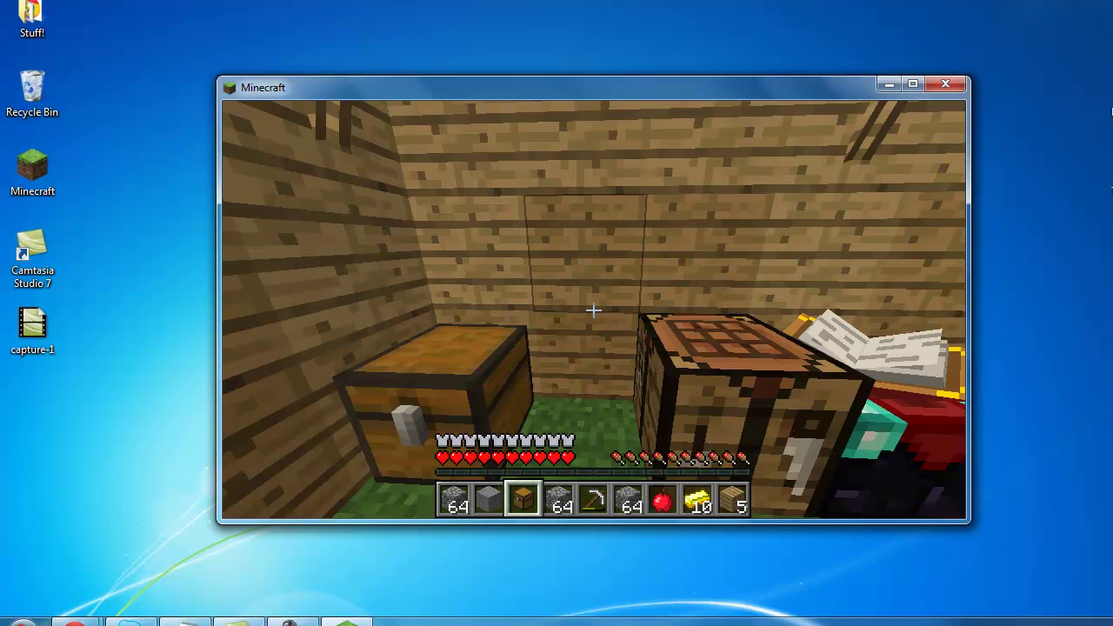
right_click(593, 309)
right_click(593, 309)
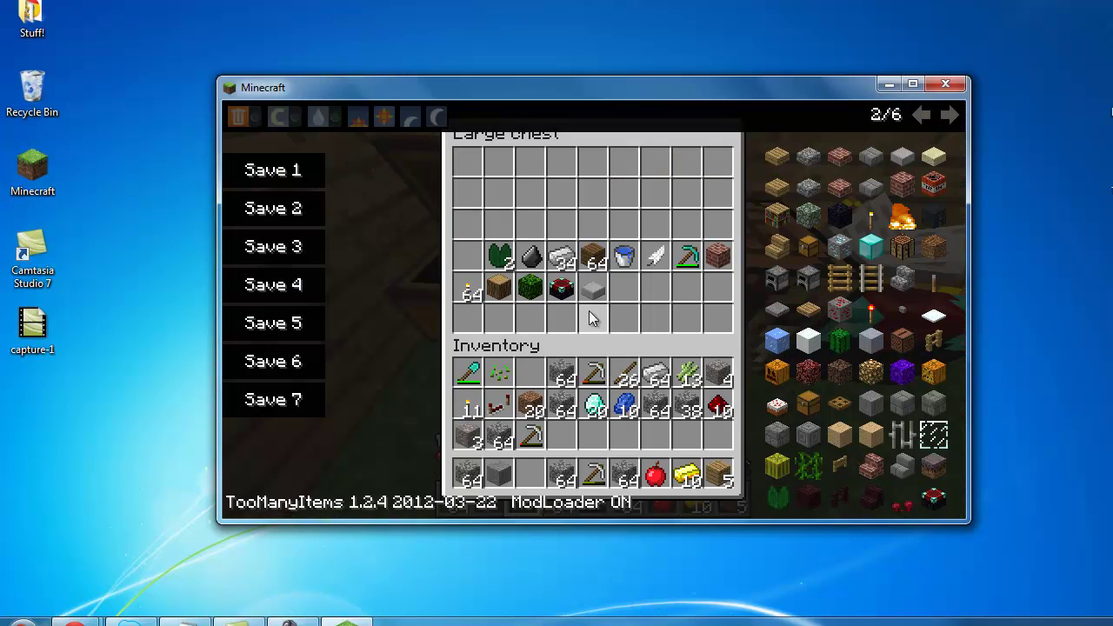
Store all items from the inventory and hotbar in the large chest and close it
shift+click(468, 373)
shift+click(561, 376)
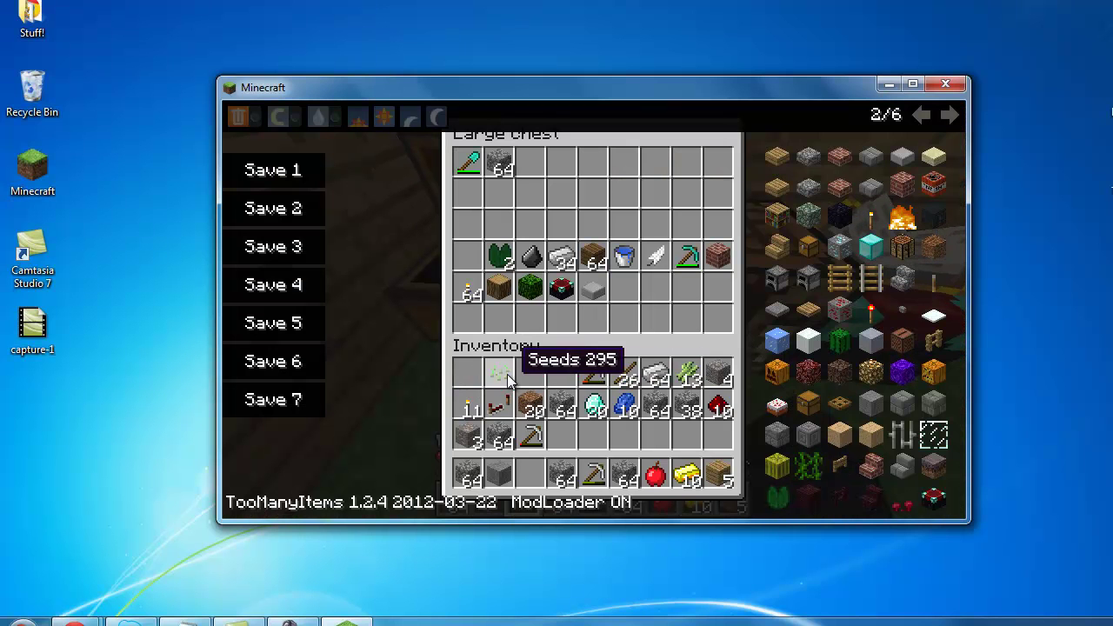
shift+click(463, 420)
shift+click(495, 407)
shift+click(470, 433)
shift+click(503, 438)
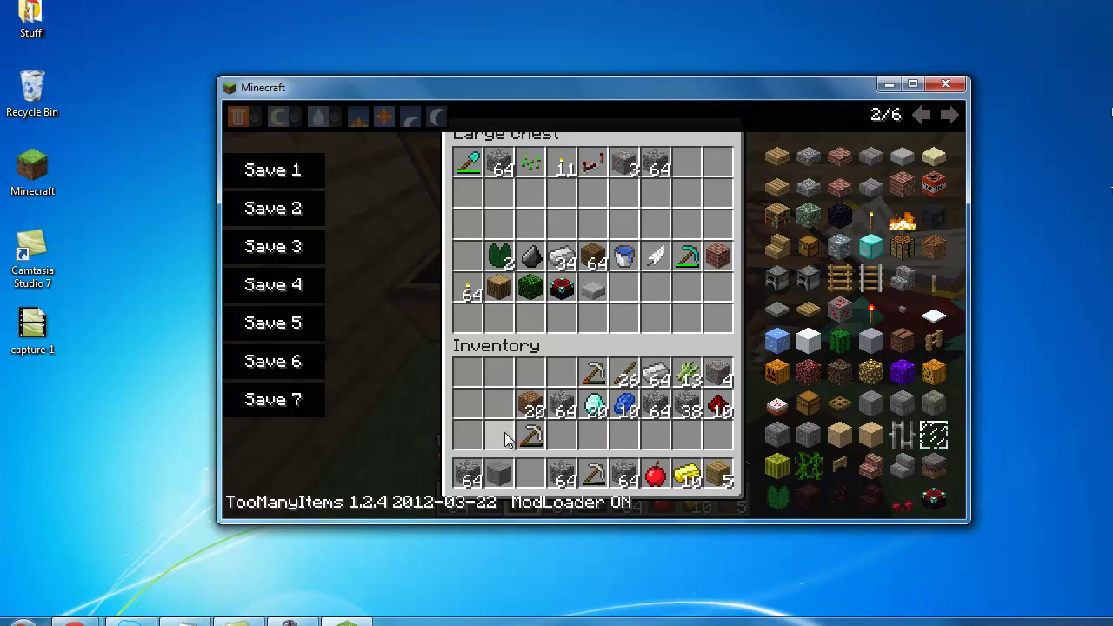
shift+click(468, 473)
shift+click(561, 474)
shift+click(593, 474)
shift+click(624, 474)
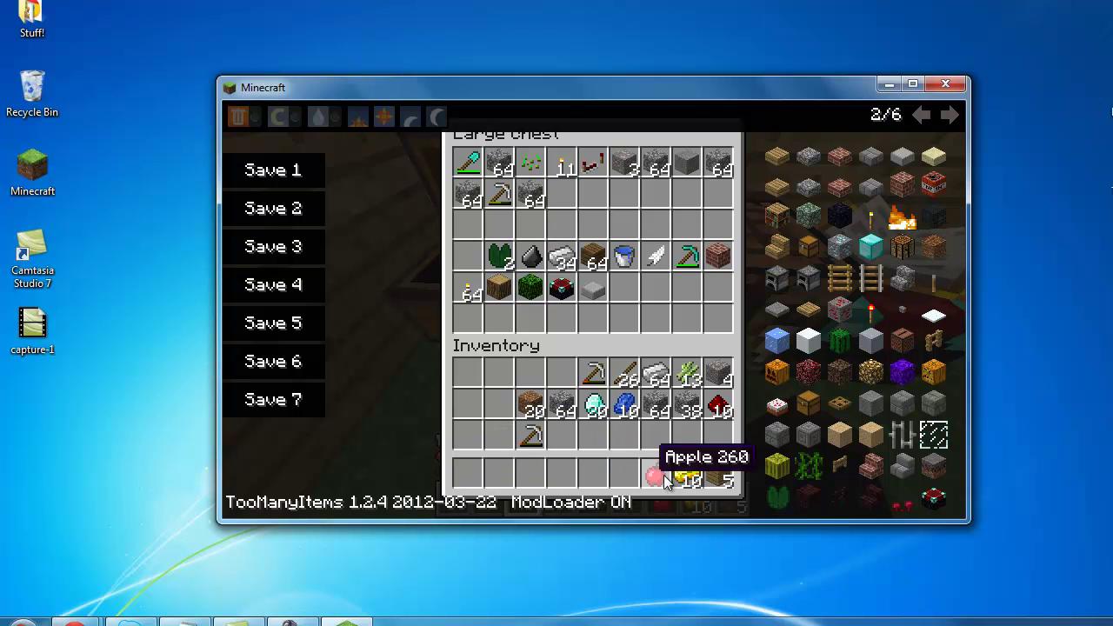
shift+click(719, 474)
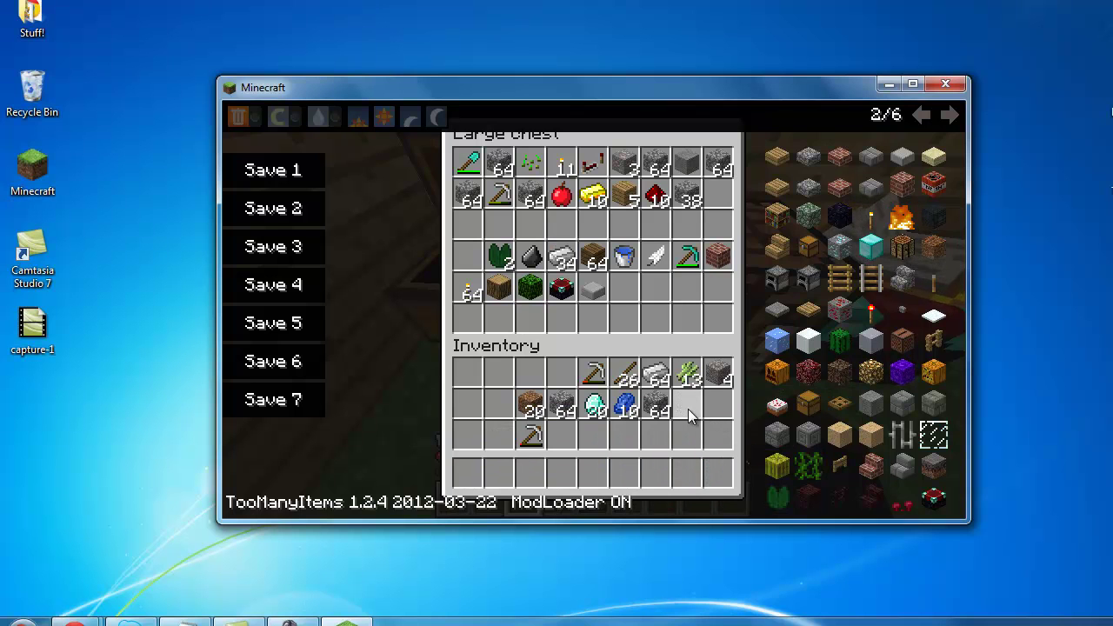
shift+click(561, 404)
shift+click(531, 404)
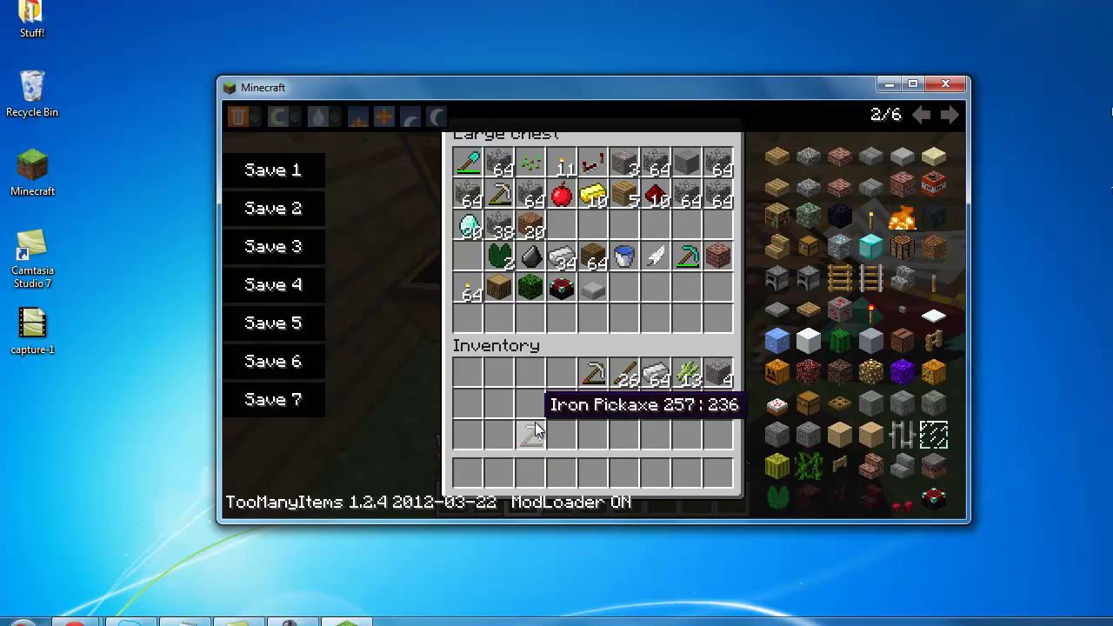
shift+click(530, 435)
shift+click(635, 384)
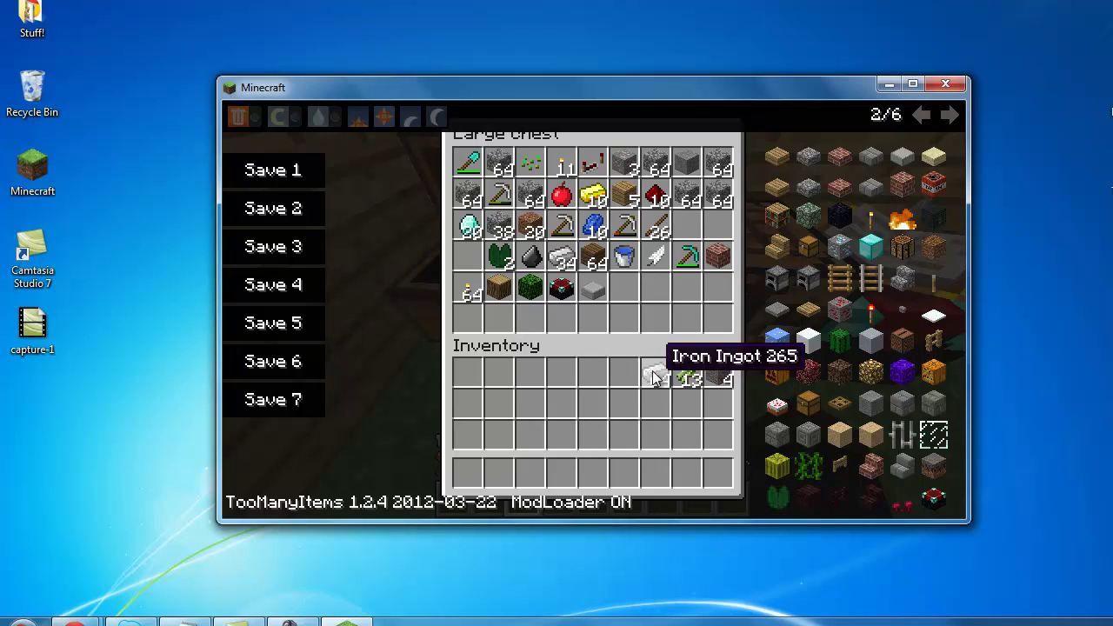
shift+click(655, 377)
shift+click(679, 375)
shift+click(725, 374)
key(e)
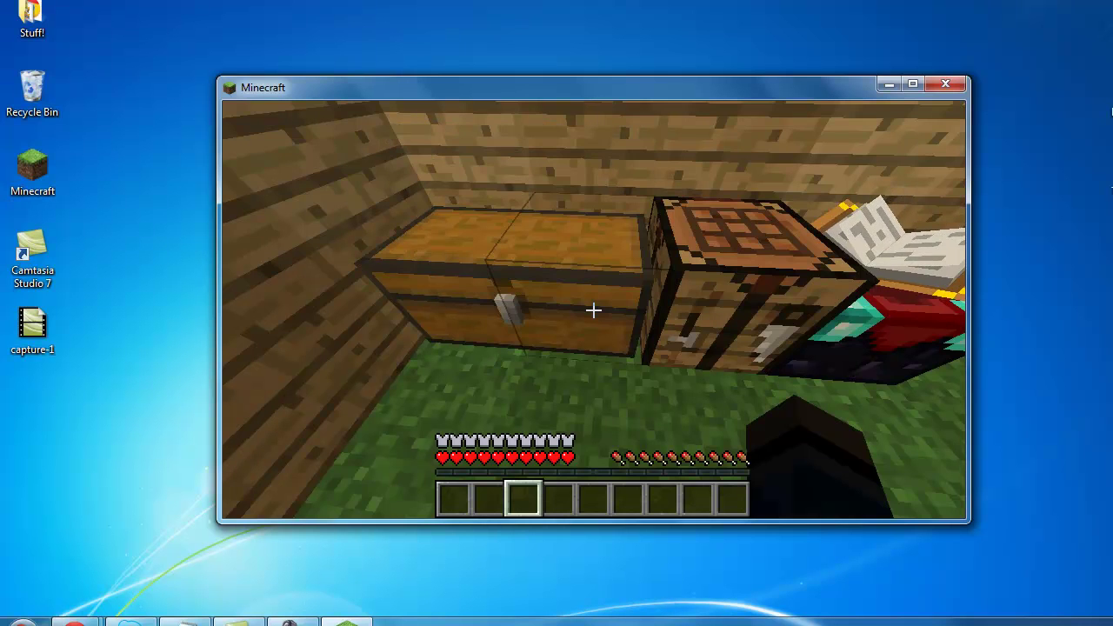